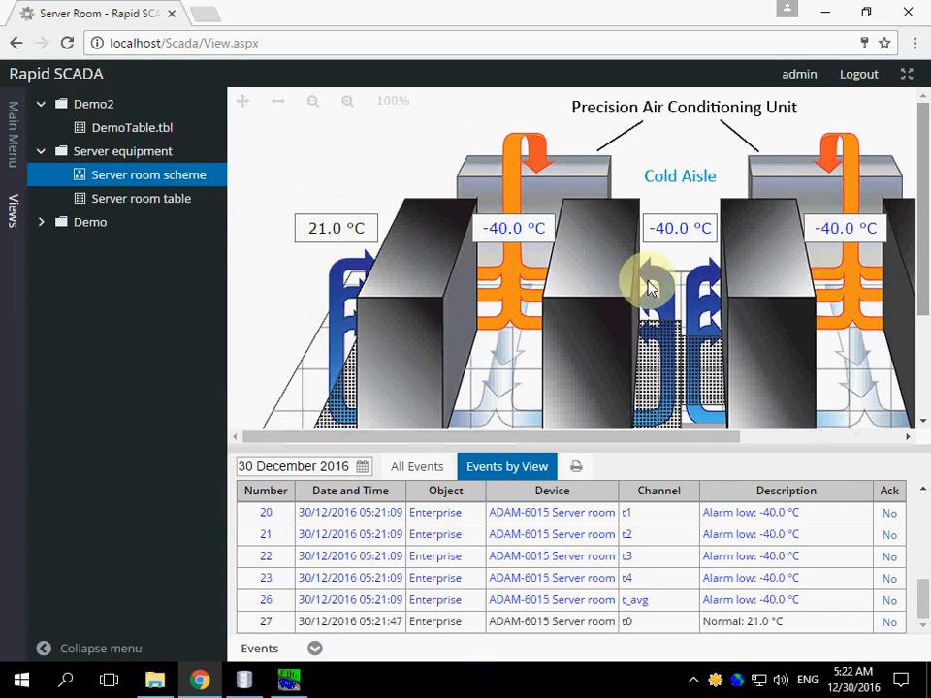
Bring up the installed programs list and expand the SCADA program group.
{"action": "left_click", "coordinate": [30, 683]}
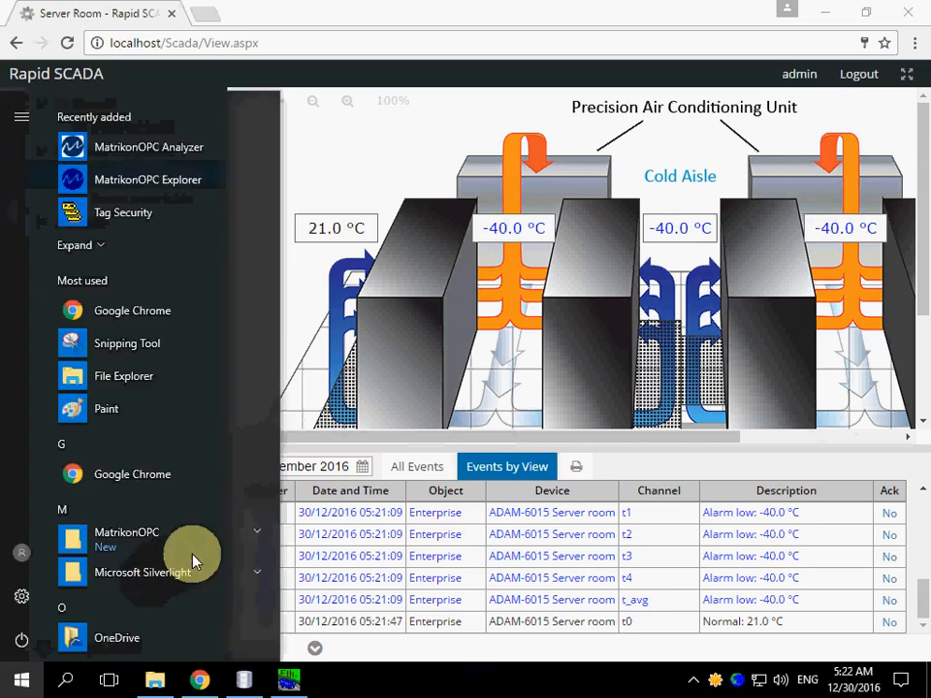
{"action": "scroll", "coordinate": [271, 538], "scroll_direction": "down", "scroll_amount": 5}
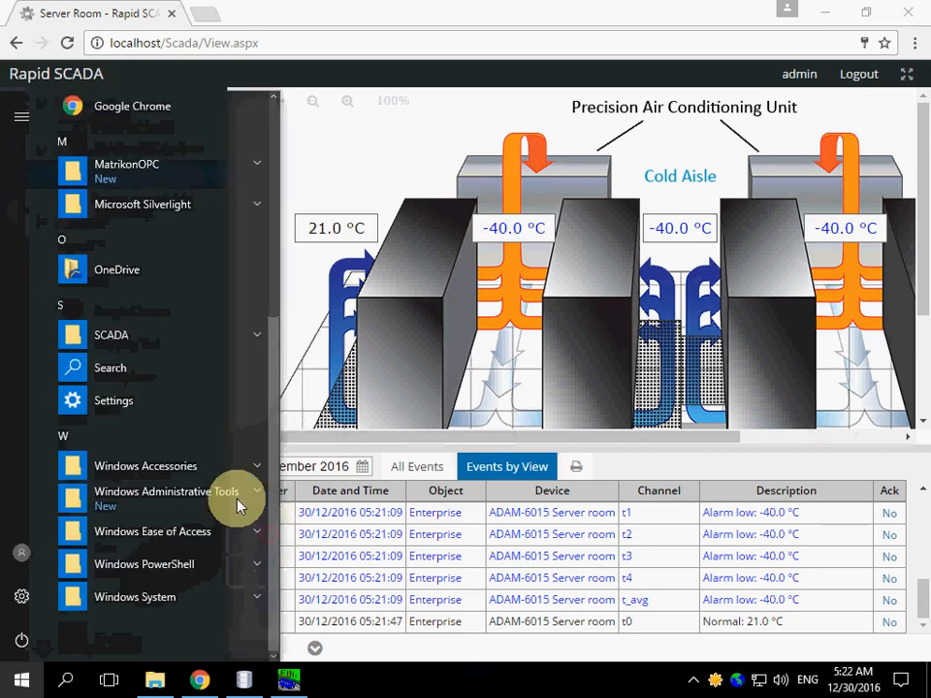
{"action": "left_click", "coordinate": [248, 333]}
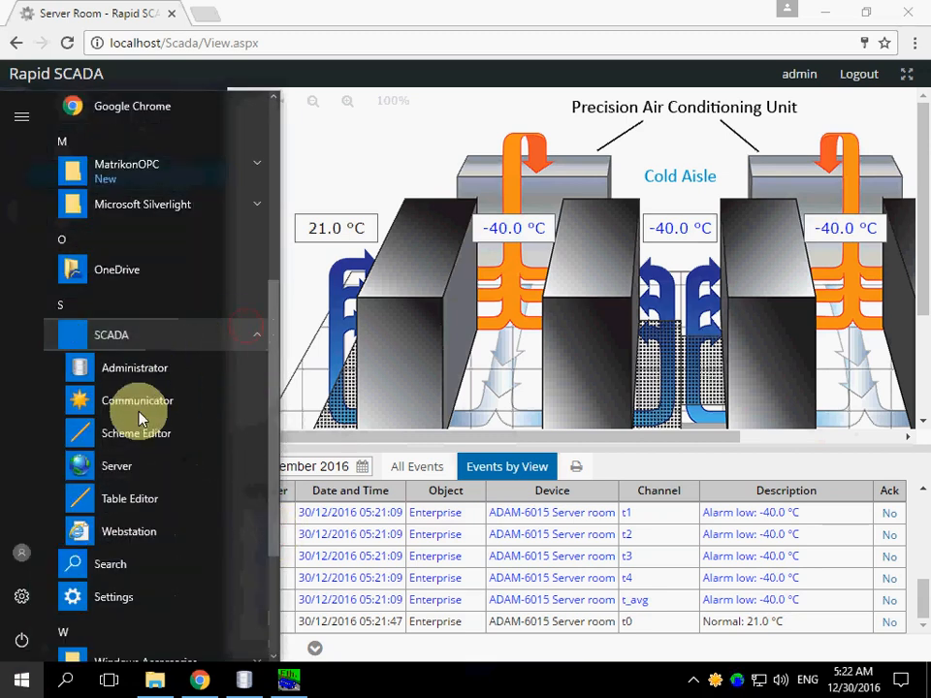
Launch Scheme Editor and show the blank NewScheme.sch scheme's own properties.
{"action": "left_click", "coordinate": [133, 438]}
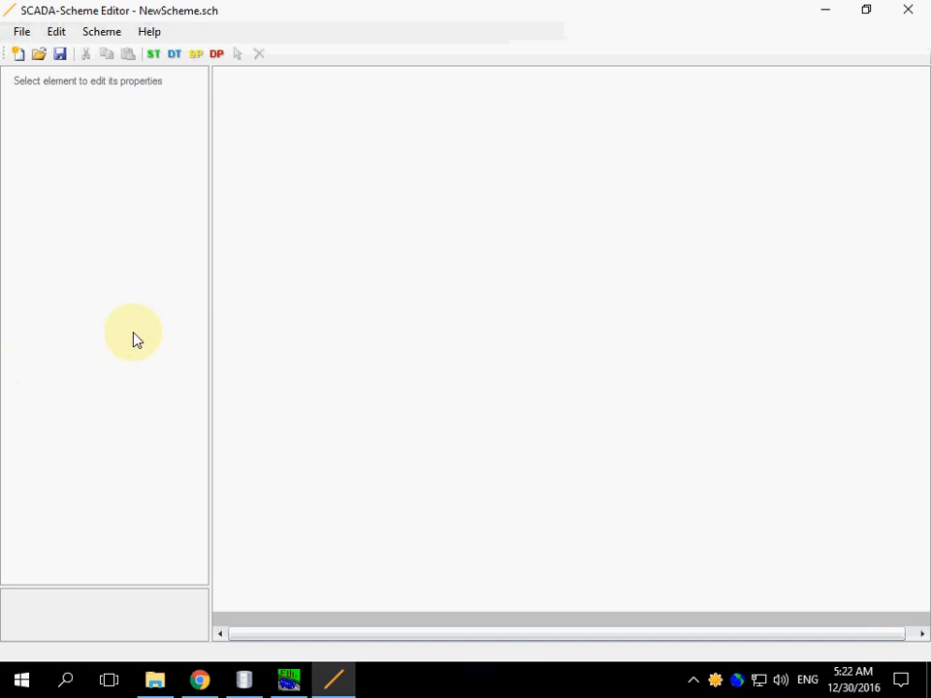
{"action": "left_click", "coordinate": [268, 311]}
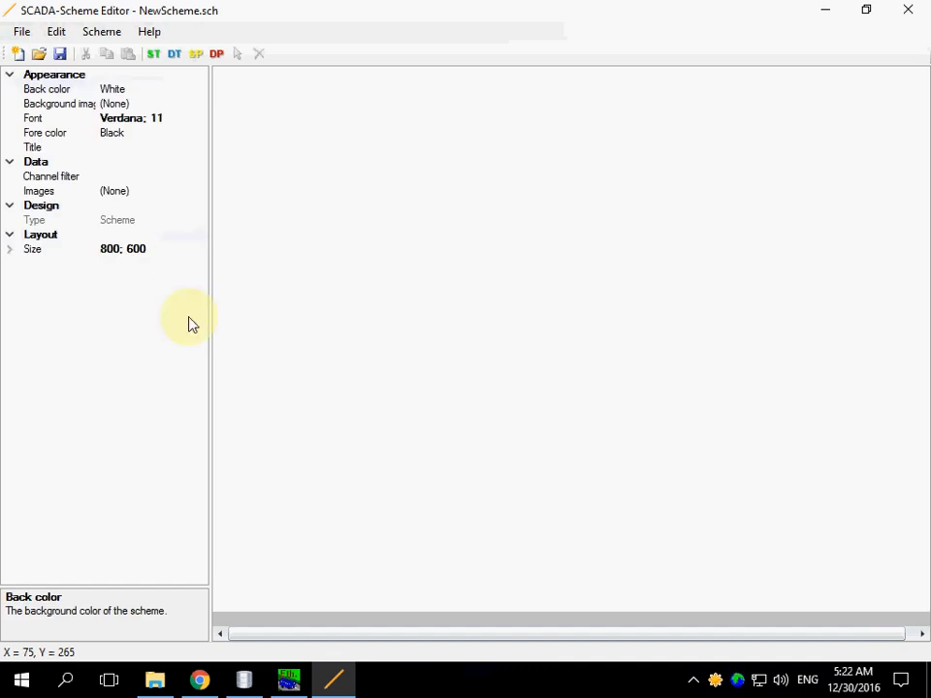
Load ServerRoom.sch from the Interface\Servers folder via the Open dialog.
{"action": "left_click", "coordinate": [39, 54]}
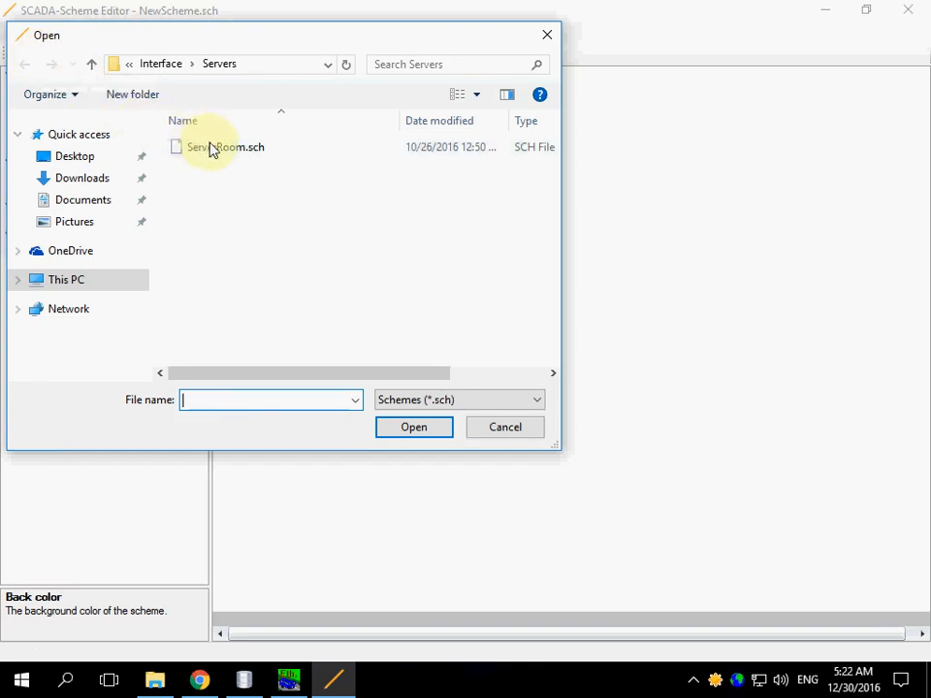
{"action": "left_click", "coordinate": [271, 64]}
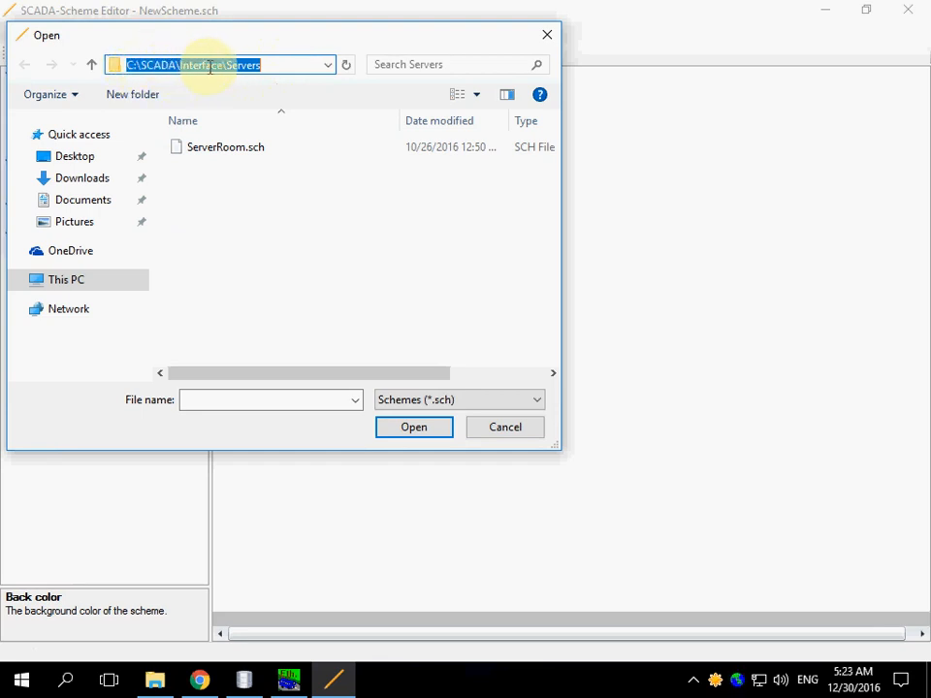
{"action": "left_click", "coordinate": [93, 64]}
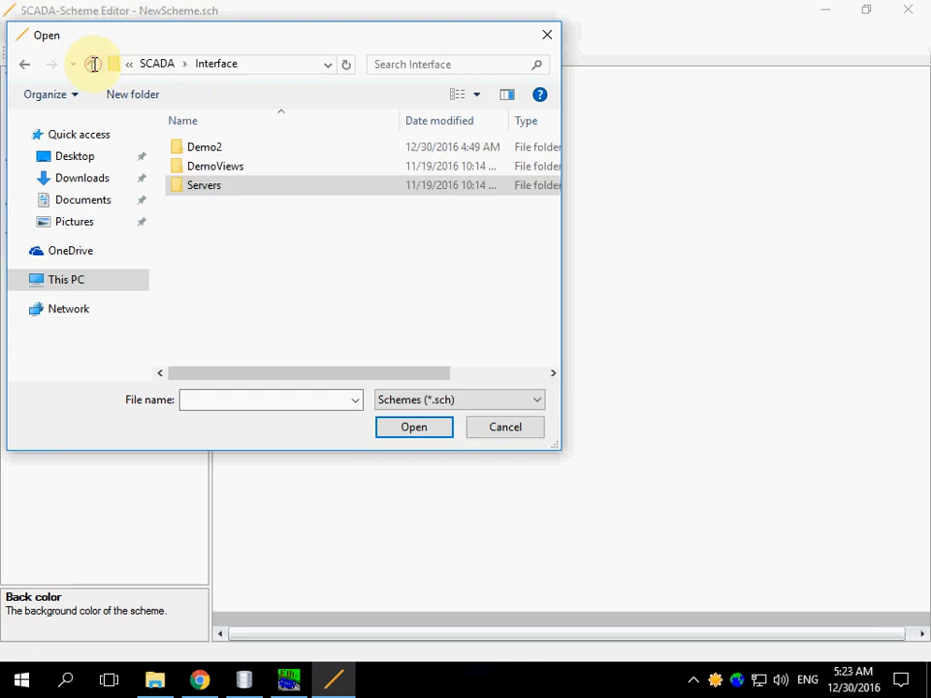
{"action": "double_click", "coordinate": [204, 185]}
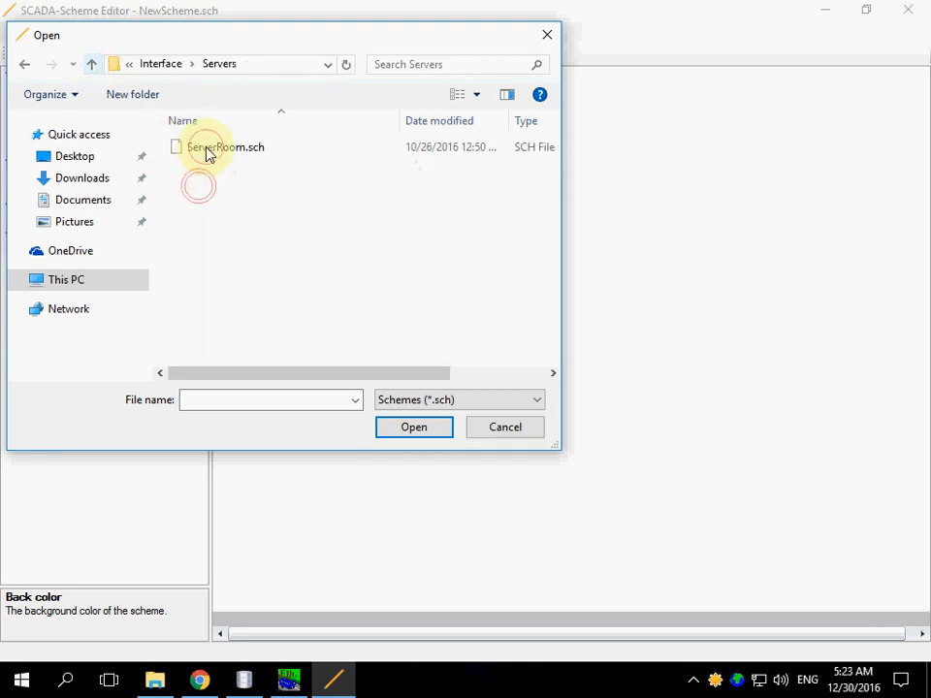
{"action": "left_click", "coordinate": [225, 147]}
{"action": "left_click", "coordinate": [413, 427]}
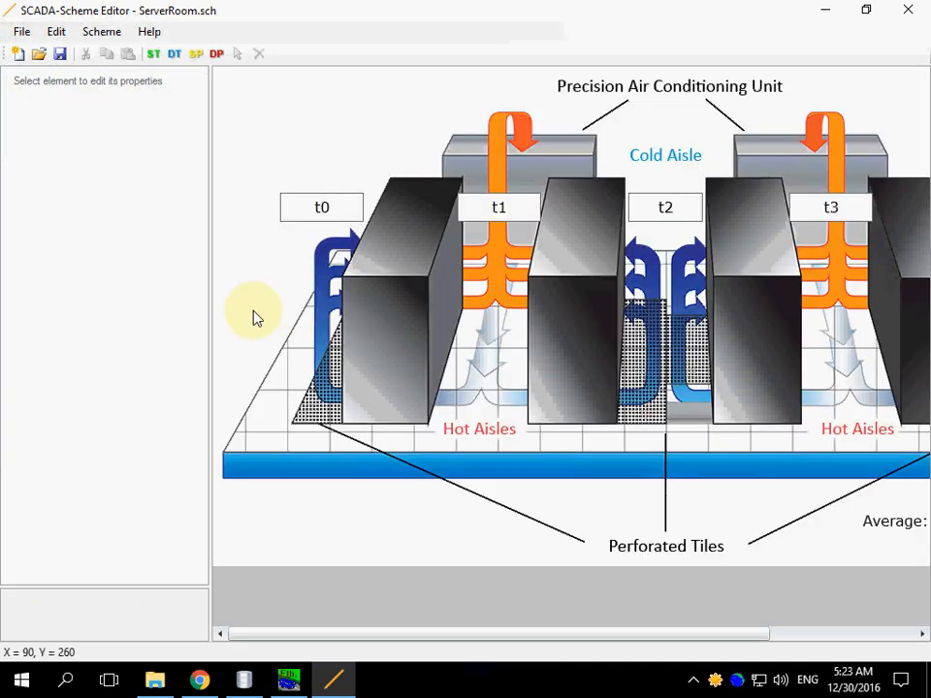
{"action": "left_click", "coordinate": [254, 316]}
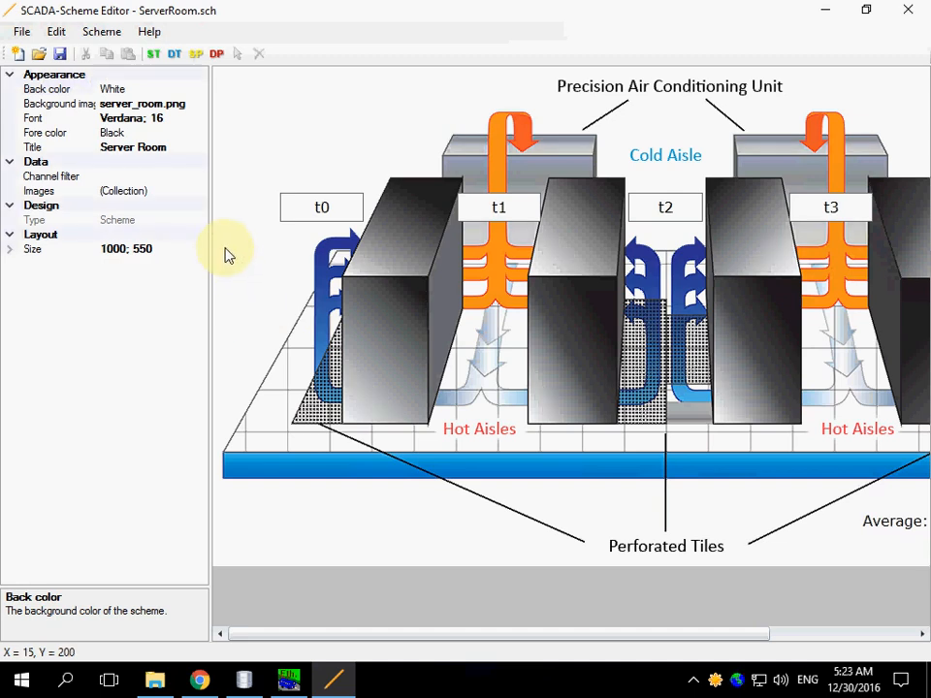
{"action": "left_click", "coordinate": [200, 104]}
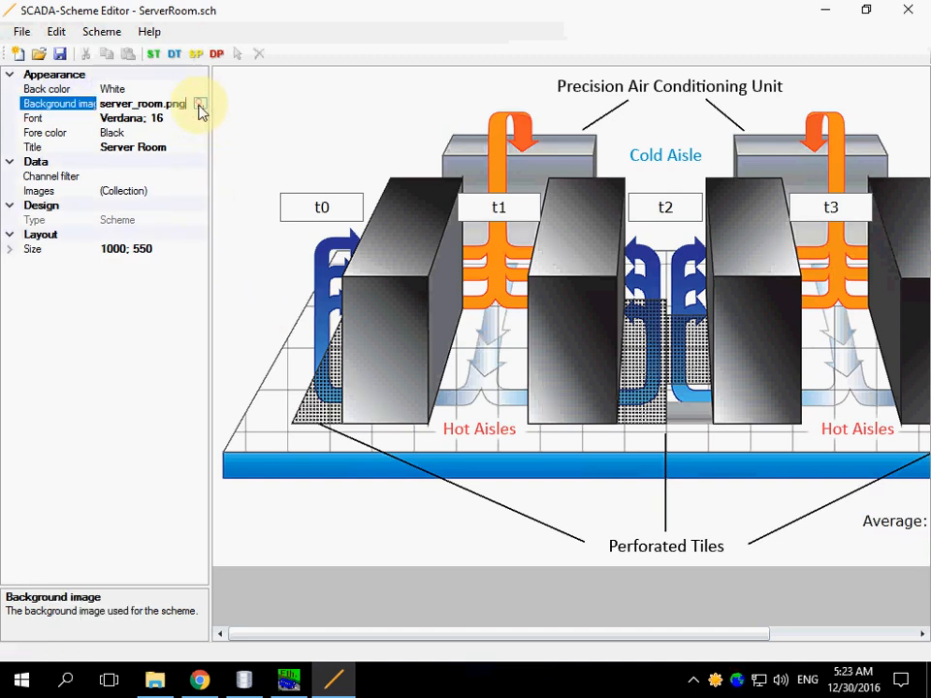
{"action": "left_click", "coordinate": [200, 105]}
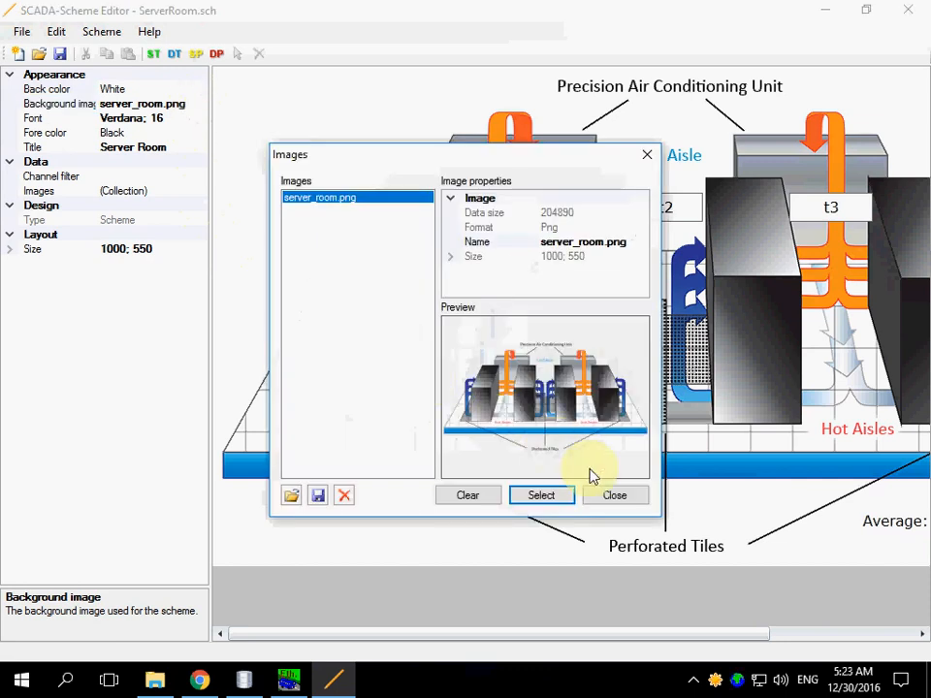
{"action": "left_click", "coordinate": [615, 494]}
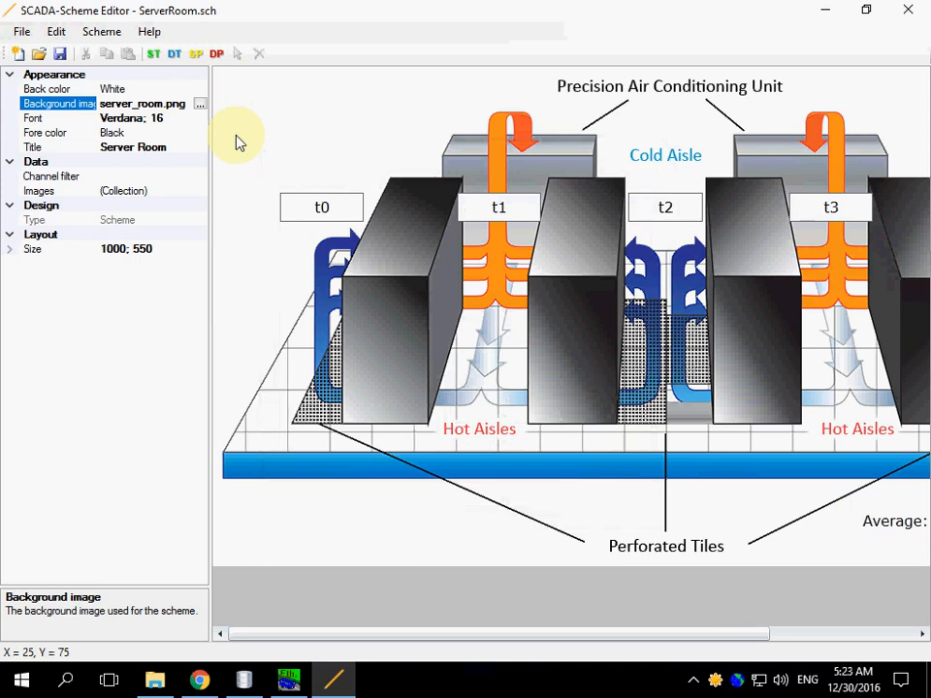
{"action": "left_click", "coordinate": [197, 55]}
Select the t0 temperature label to show its properties in the property grid.
{"action": "left_click", "coordinate": [285, 203]}
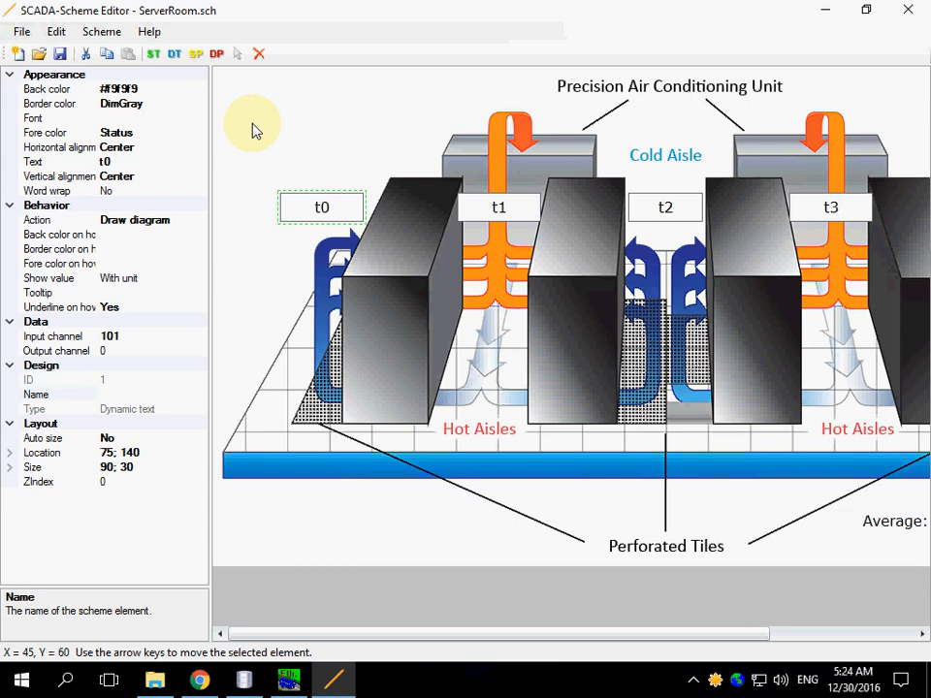
Start a new blank scheme and add a static text label reading Some Text near the top-left.
{"action": "left_click", "coordinate": [17, 54]}
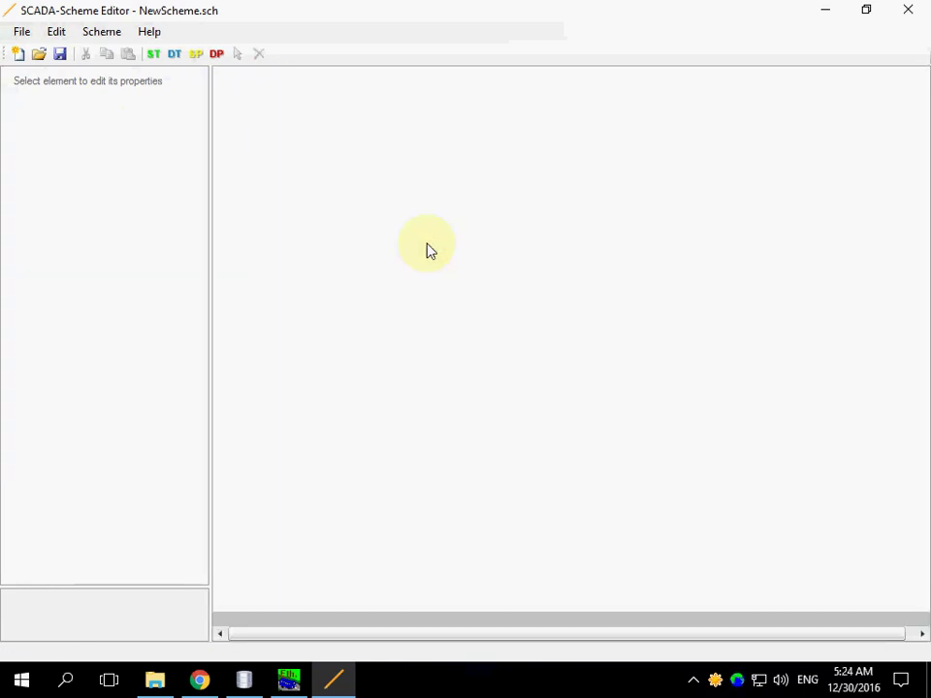
{"action": "left_click", "coordinate": [430, 250]}
{"action": "left_click", "coordinate": [153, 54]}
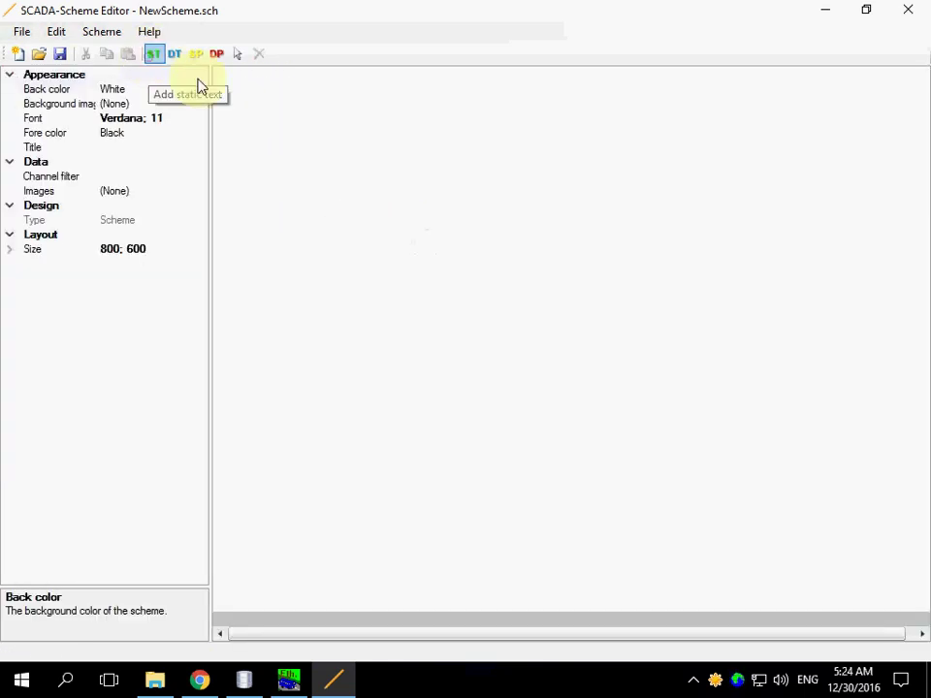
{"action": "left_click", "coordinate": [277, 127]}
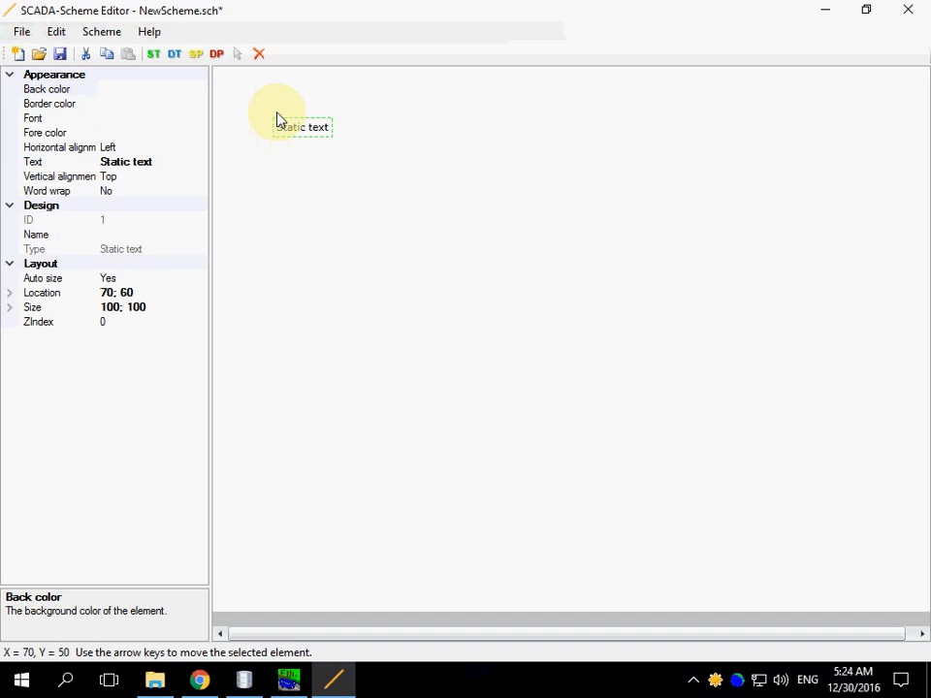
{"action": "left_click", "coordinate": [168, 162]}
{"action": "type", "text": "Some"}
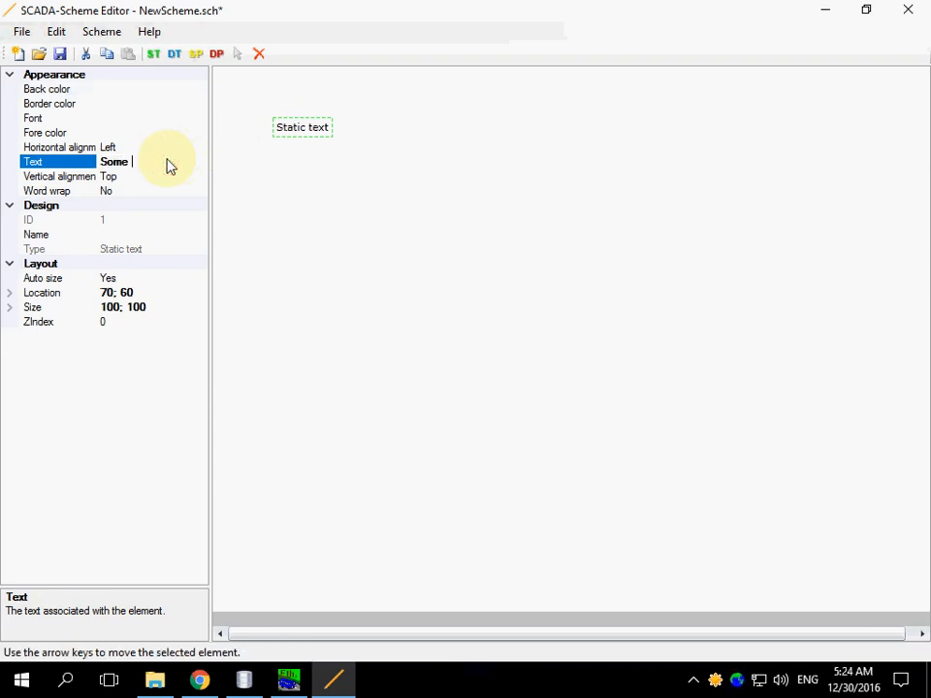
{"action": "type", "text": " Text"}
{"action": "key", "text": "Return"}
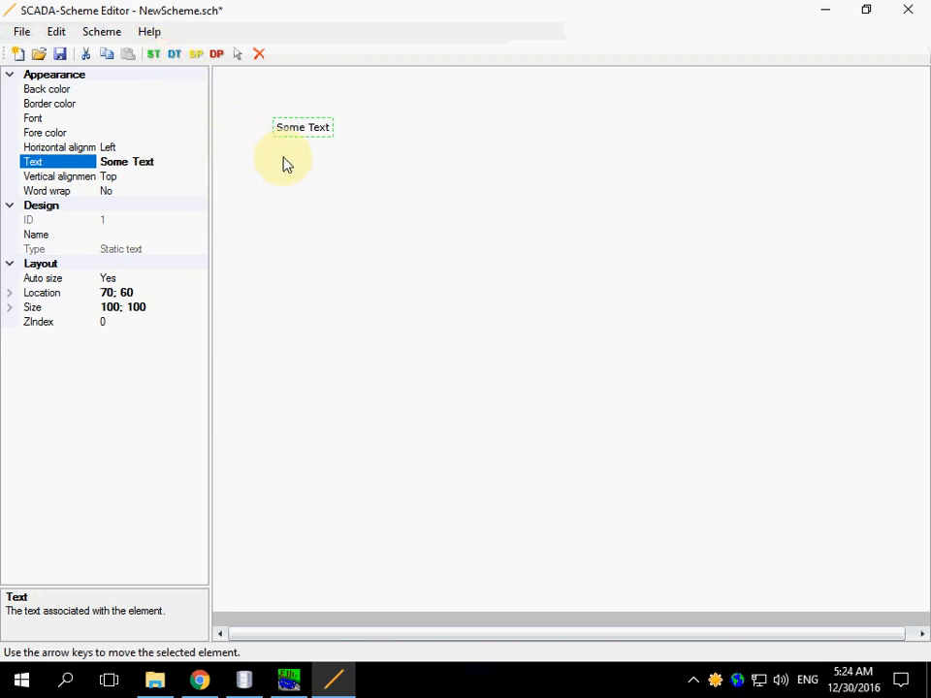
Place a dynamic text element right of Some Text, nudge it into line, and set its text to My Val.
{"action": "left_click", "coordinate": [368, 126]}
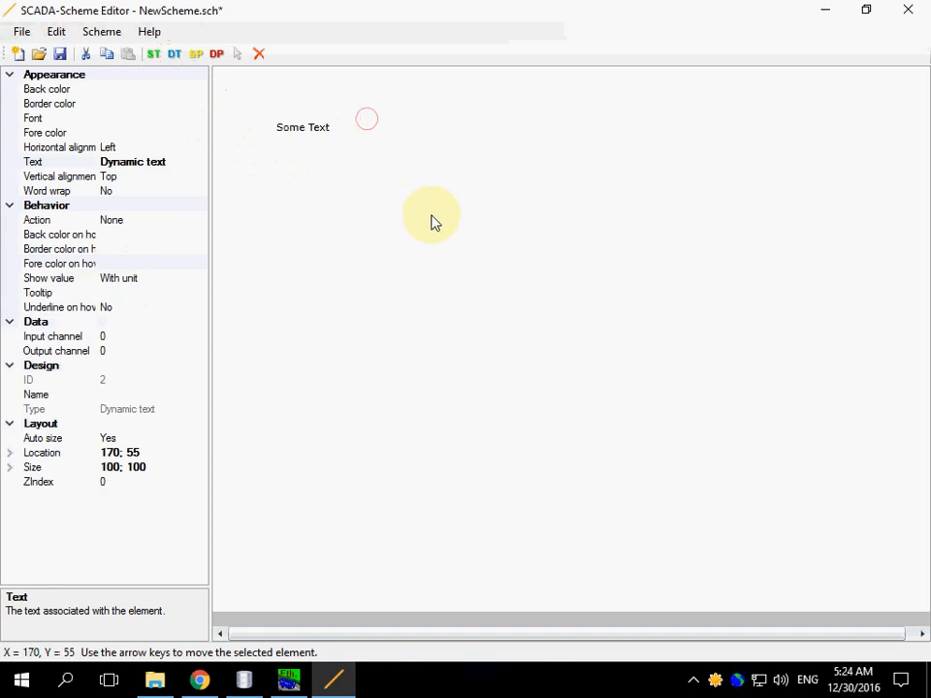
{"action": "key", "text": "Down"}
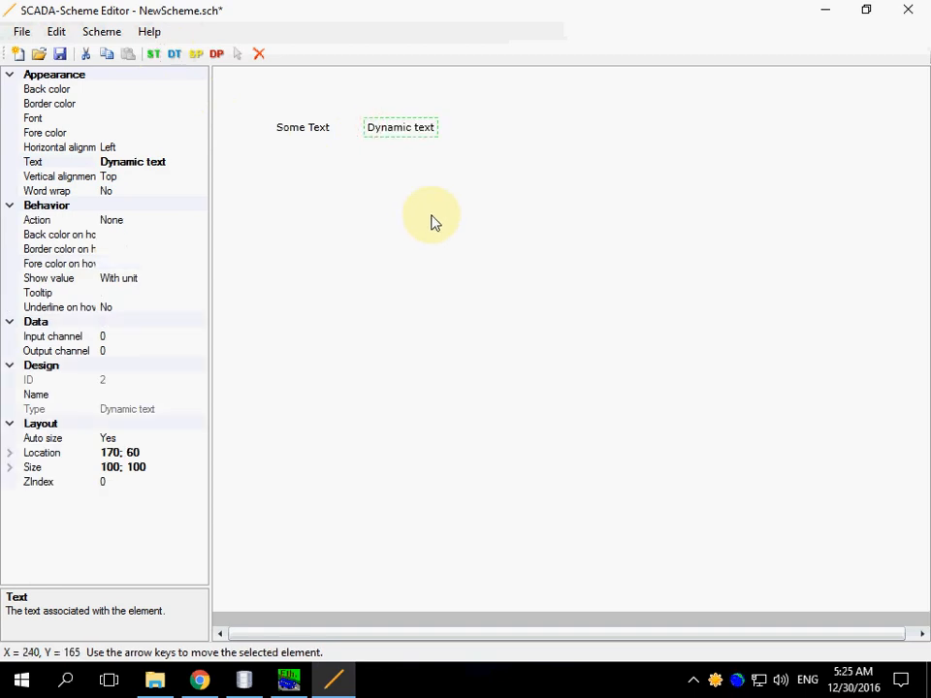
{"action": "key", "text": "Left"}
{"action": "key", "text": "Left"}
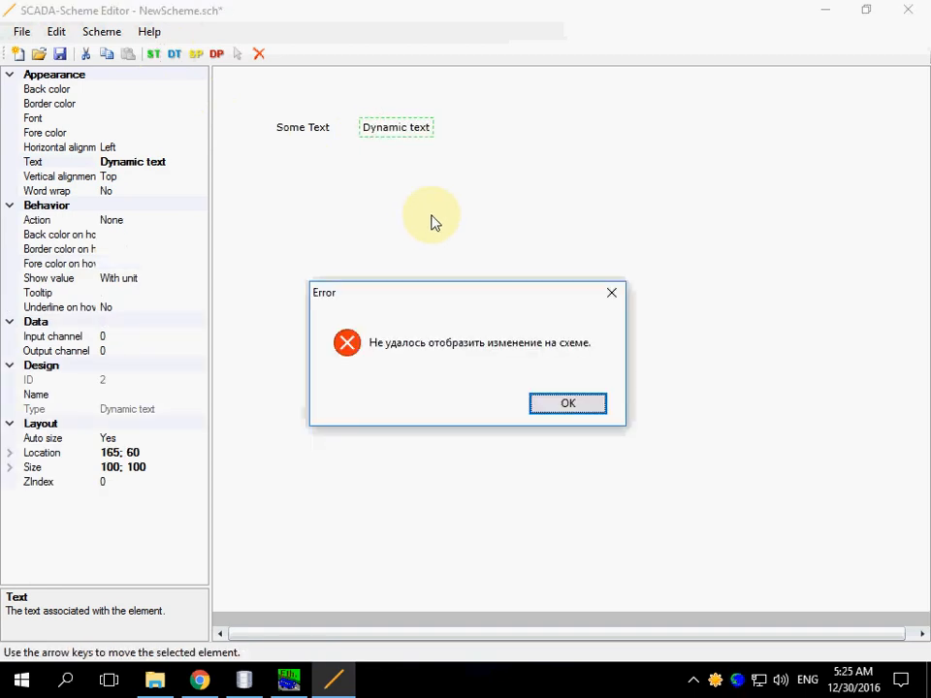
{"action": "left_click", "coordinate": [543, 403]}
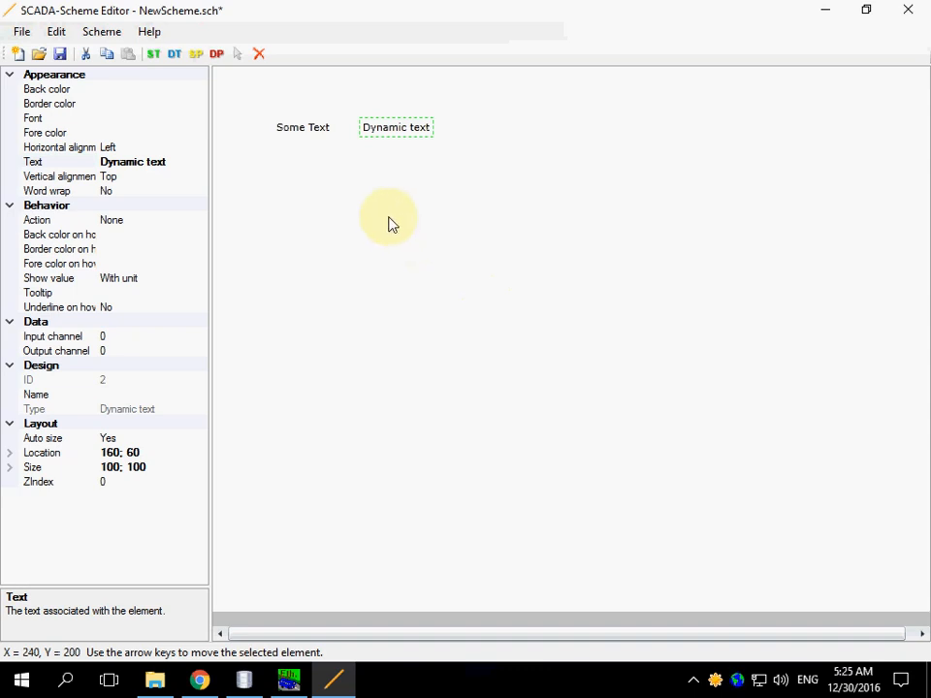
{"action": "left_click", "coordinate": [177, 165]}
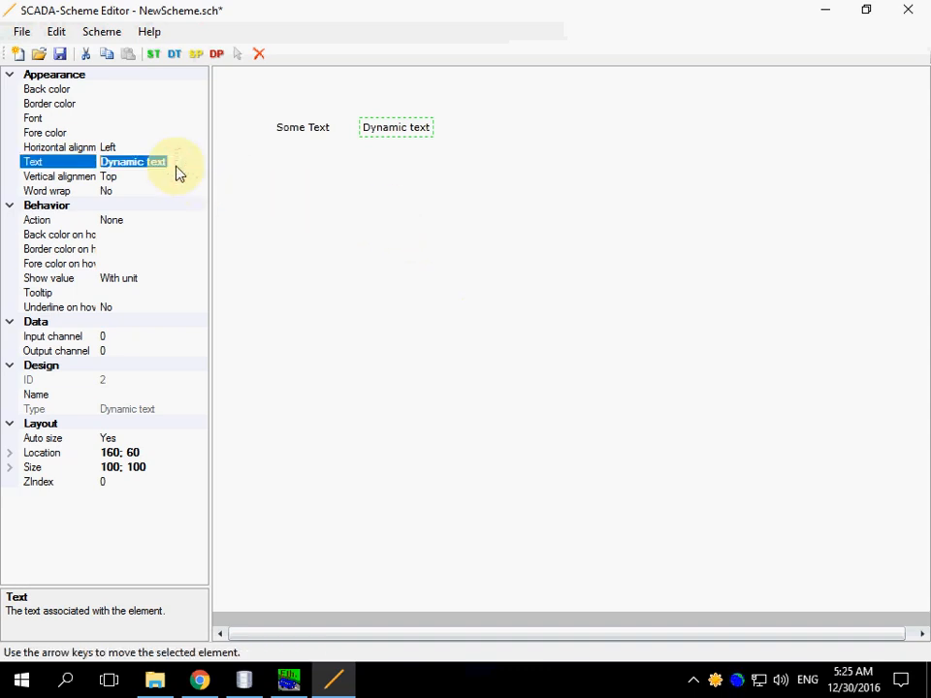
{"action": "type", "text": "My Val"}
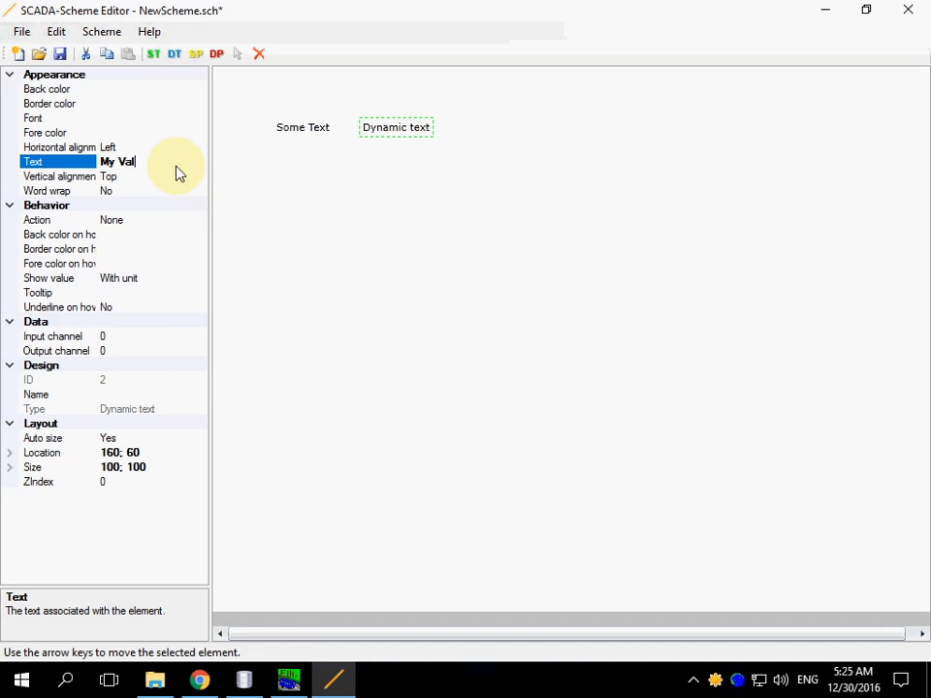
{"action": "key", "text": "Return"}
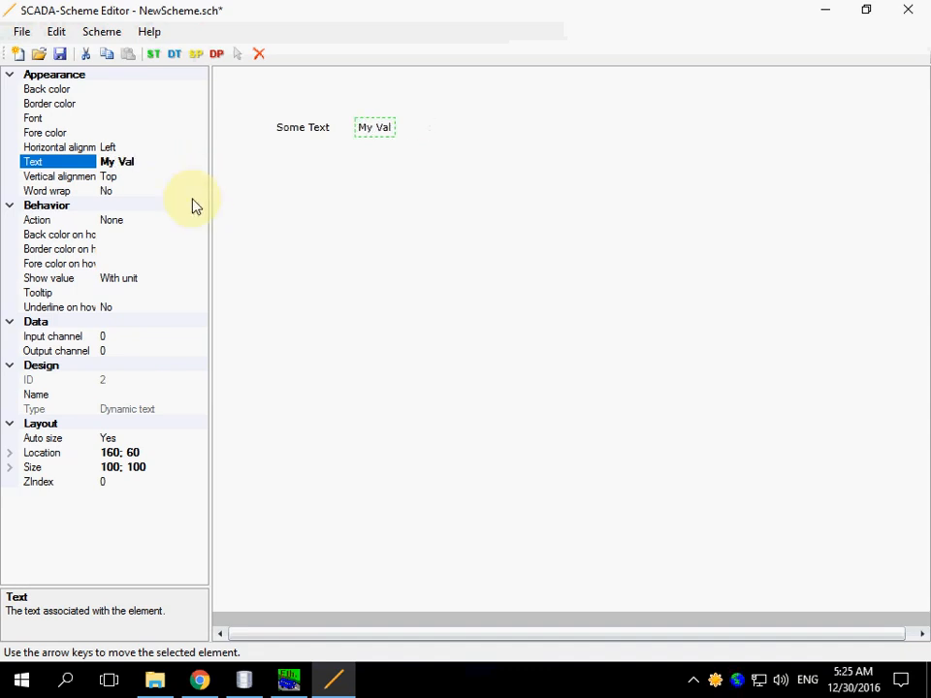
Bind My Val to input channel 1001 and set its click action to Draw diagram.
{"action": "left_click", "coordinate": [131, 336]}
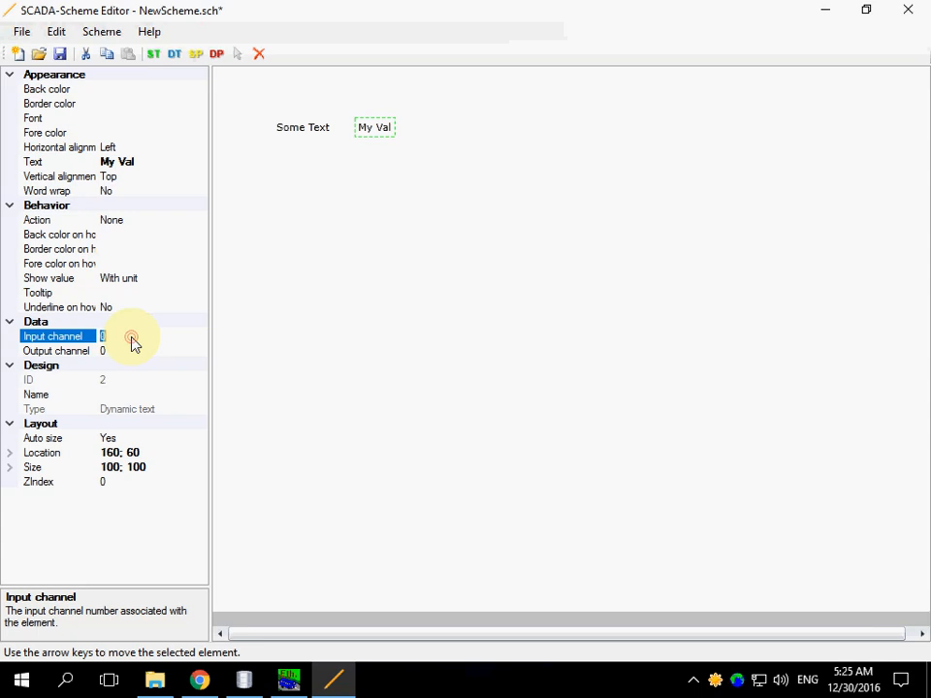
{"action": "type", "text": "10"}
{"action": "type", "text": "01"}
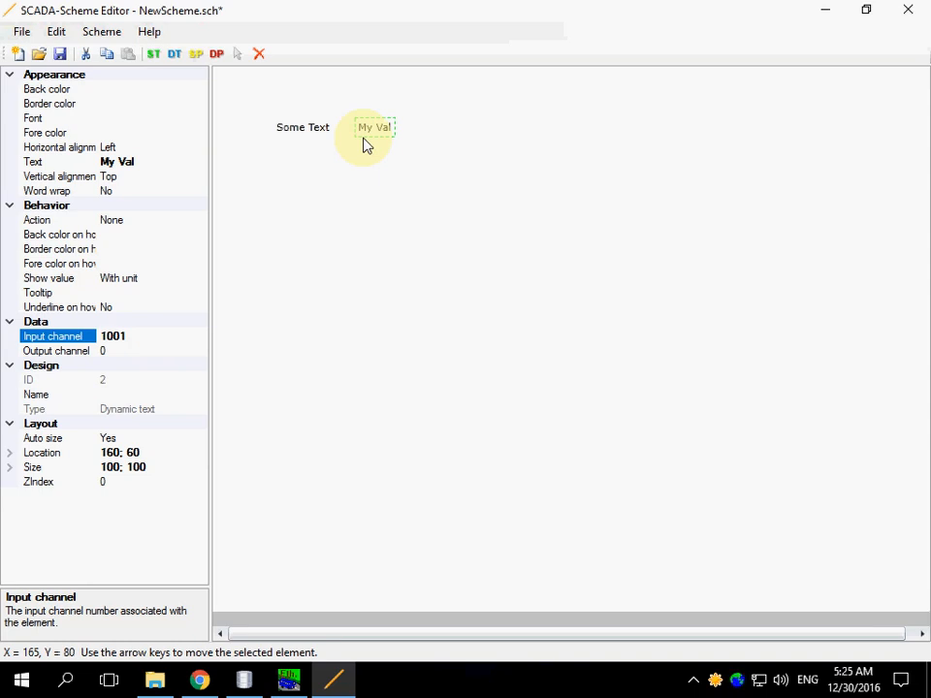
{"action": "left_click", "coordinate": [116, 336]}
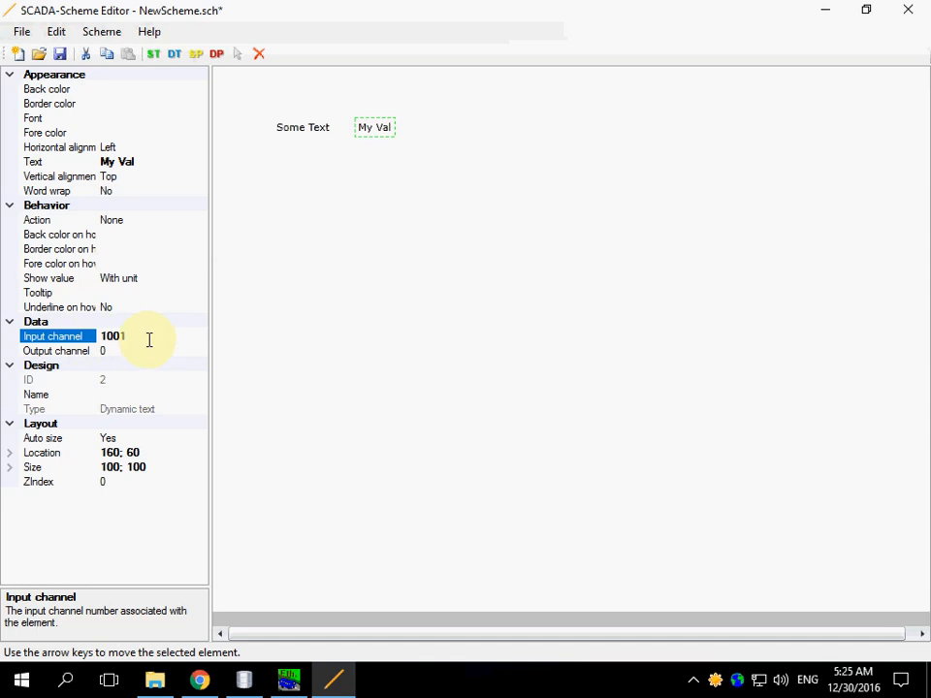
{"action": "left_click", "coordinate": [192, 220]}
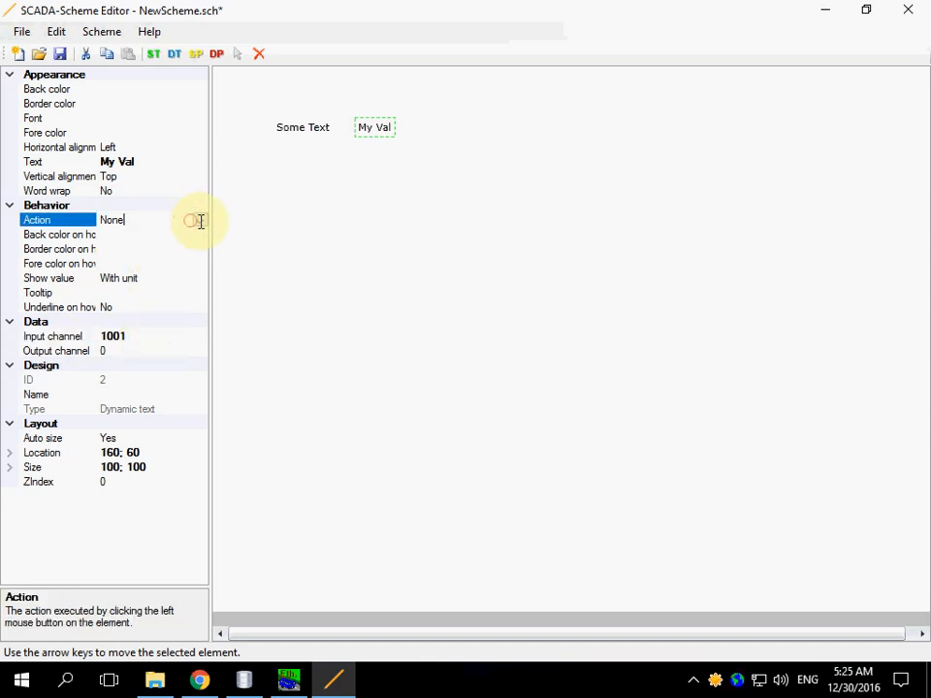
{"action": "left_click", "coordinate": [199, 221]}
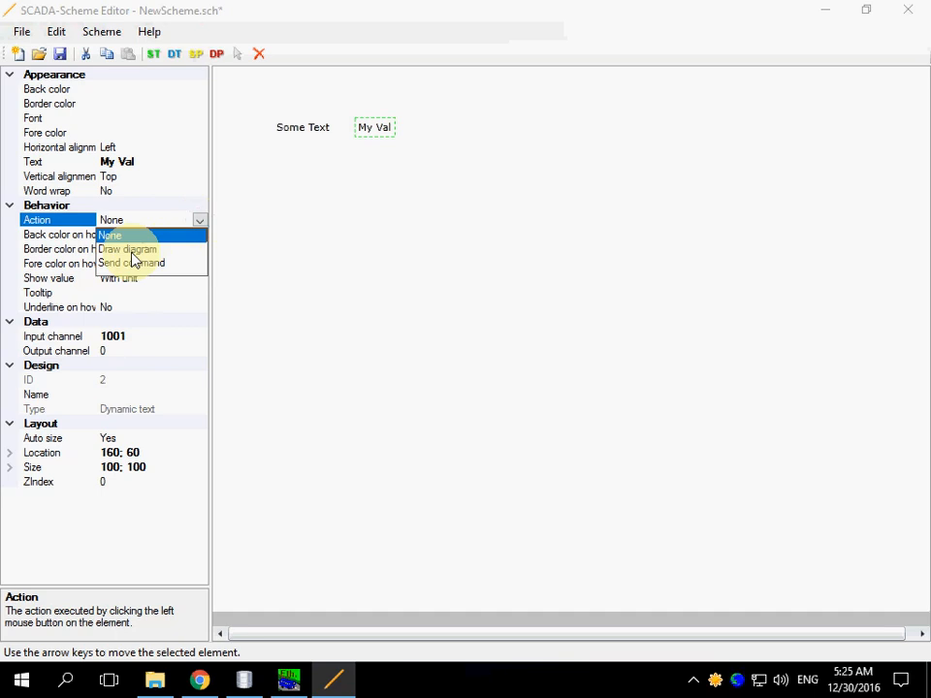
{"action": "left_click", "coordinate": [134, 250]}
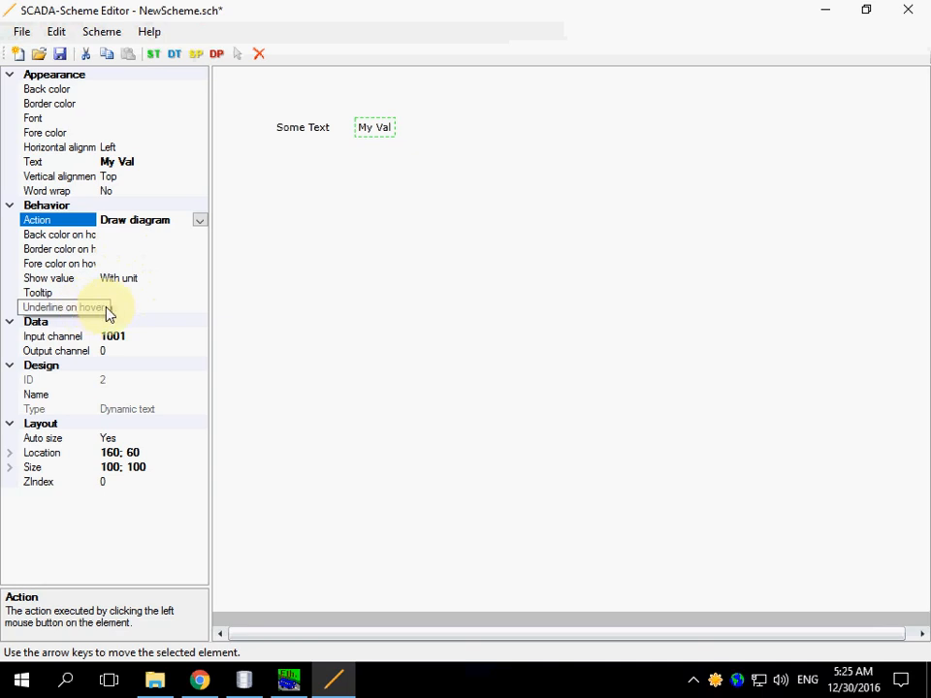
Turn on underline on hover and give the element the tooltip Help.
{"action": "left_click", "coordinate": [115, 308]}
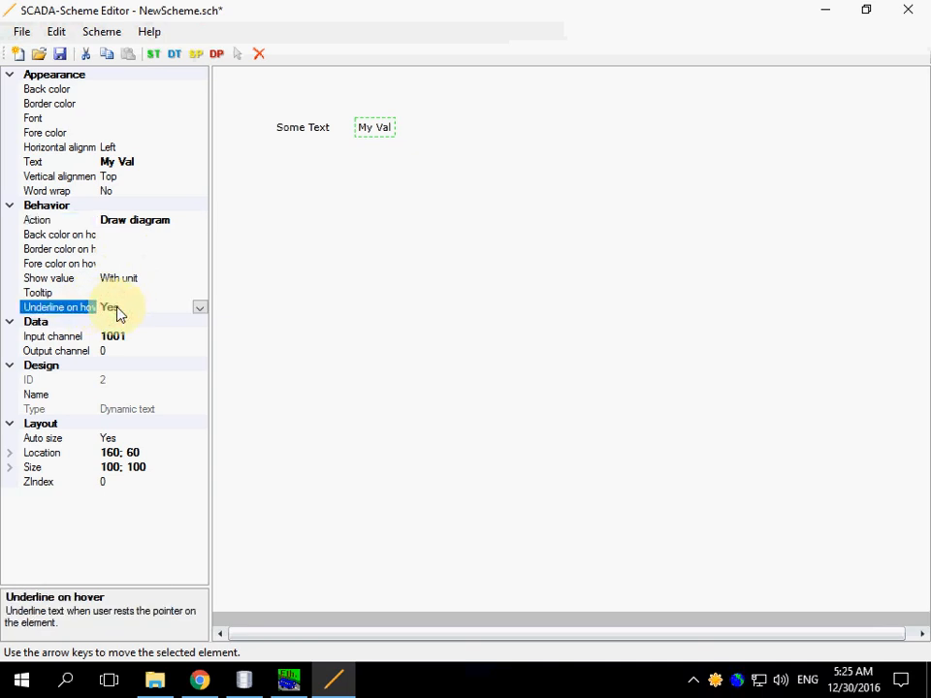
{"action": "double_click", "coordinate": [116, 308]}
{"action": "left_click", "coordinate": [131, 292]}
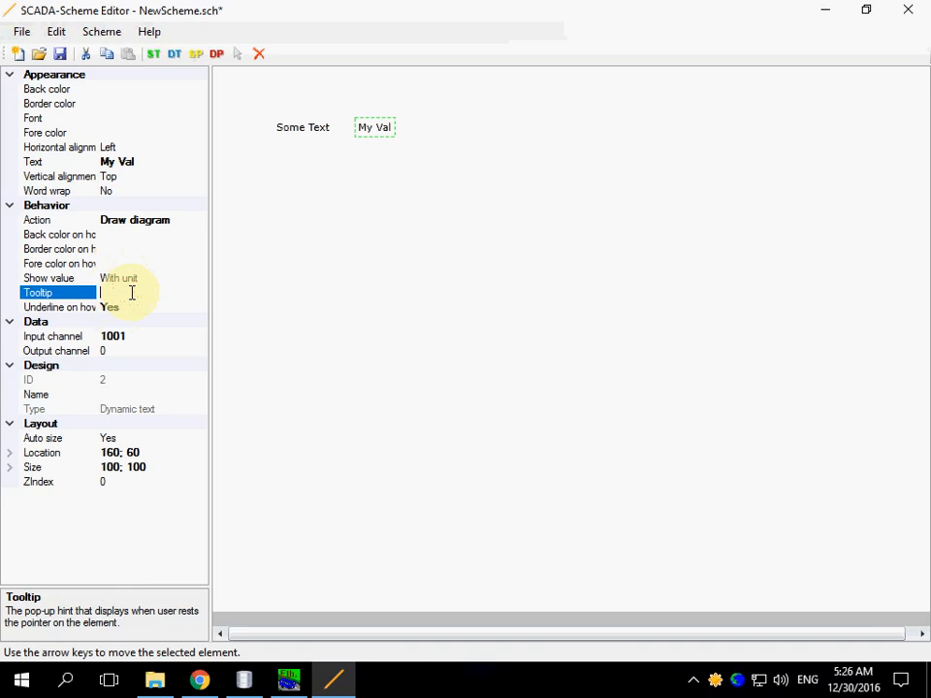
{"action": "type", "text": "Help"}
{"action": "key", "text": "Return"}
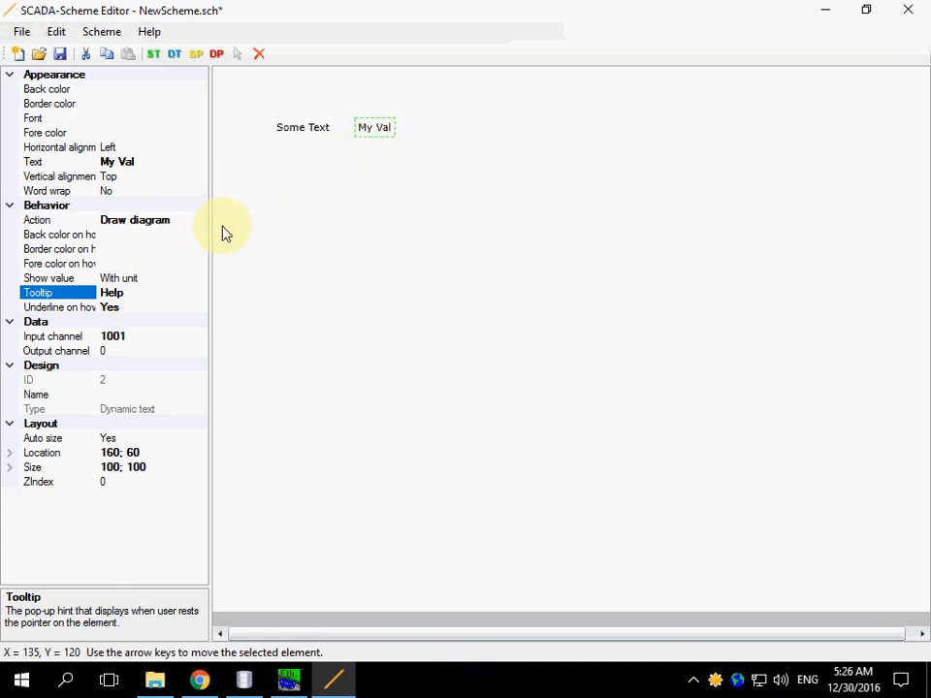
Set My Val's fore colour to Status and finish editing the element.
{"action": "left_click", "coordinate": [192, 134]}
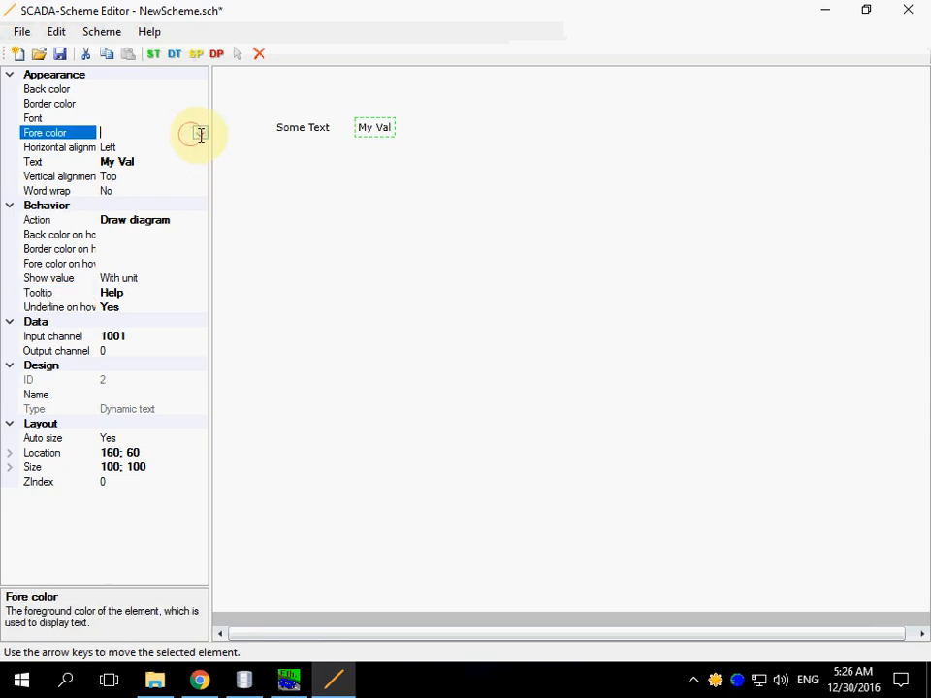
{"action": "left_click", "coordinate": [201, 134]}
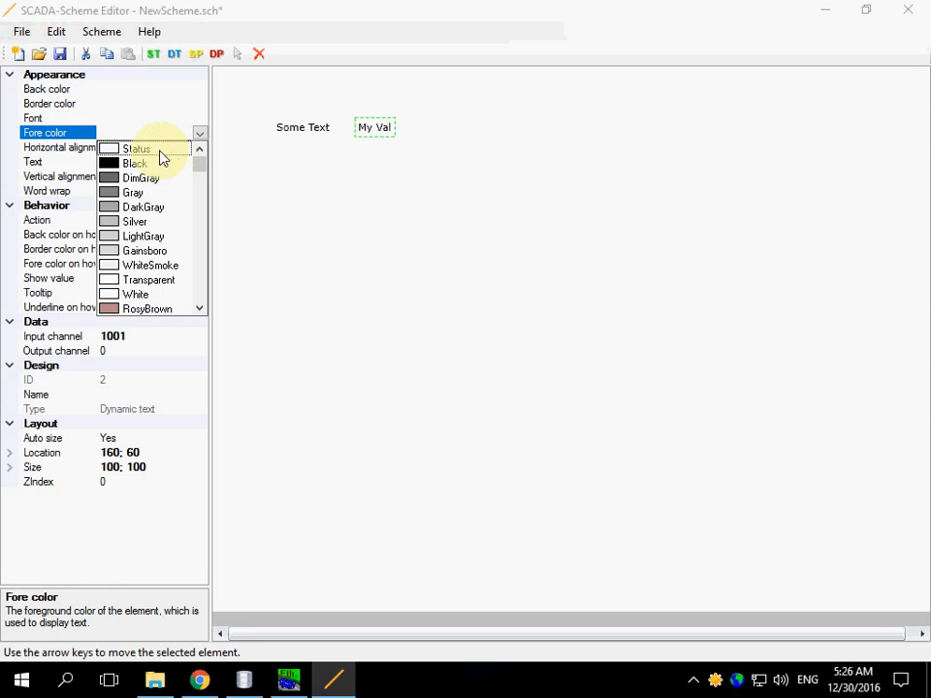
{"action": "left_click", "coordinate": [163, 151]}
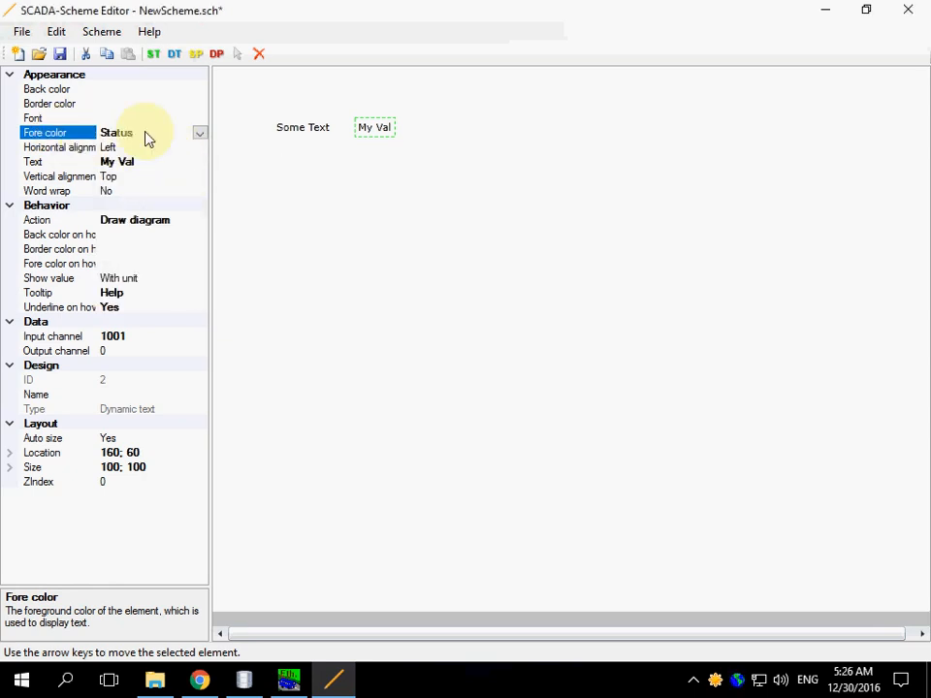
{"action": "left_click", "coordinate": [381, 154]}
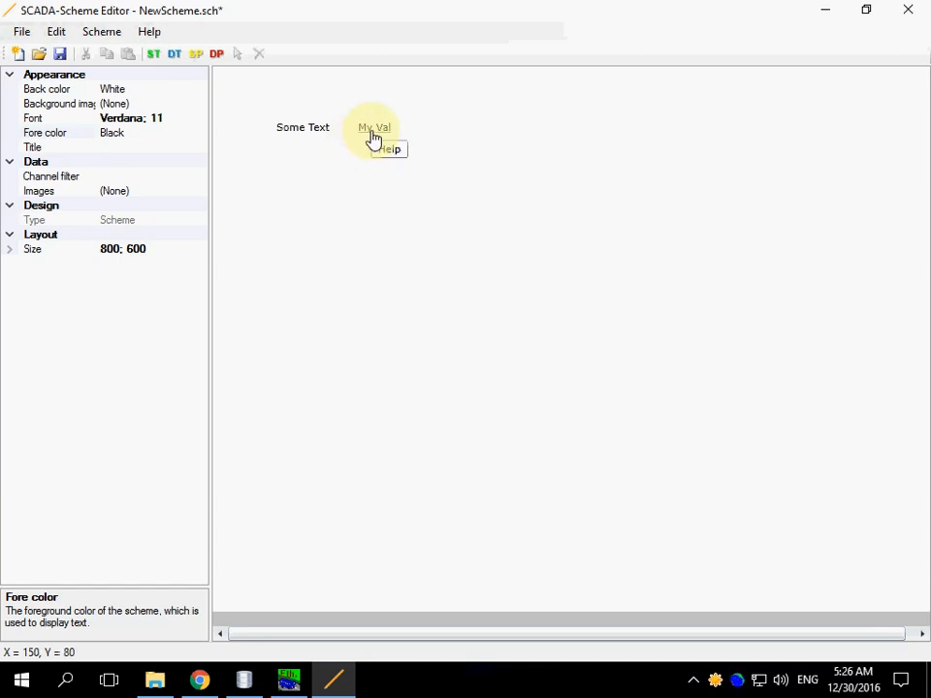
Place a new dynamic text element right of My Val reading Send Command.
{"action": "left_click", "coordinate": [176, 54]}
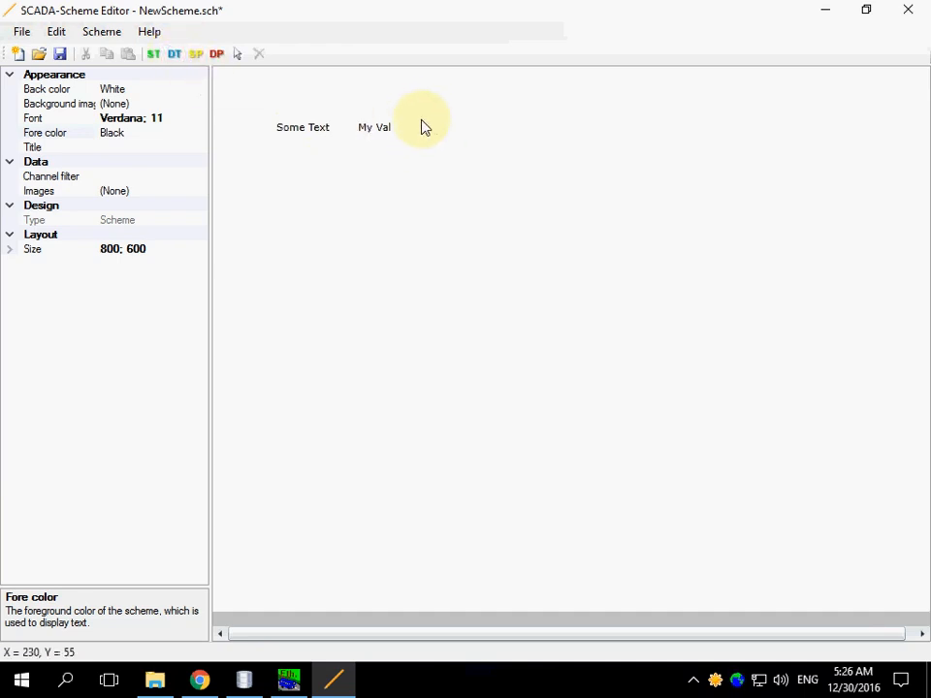
{"action": "left_click", "coordinate": [422, 126]}
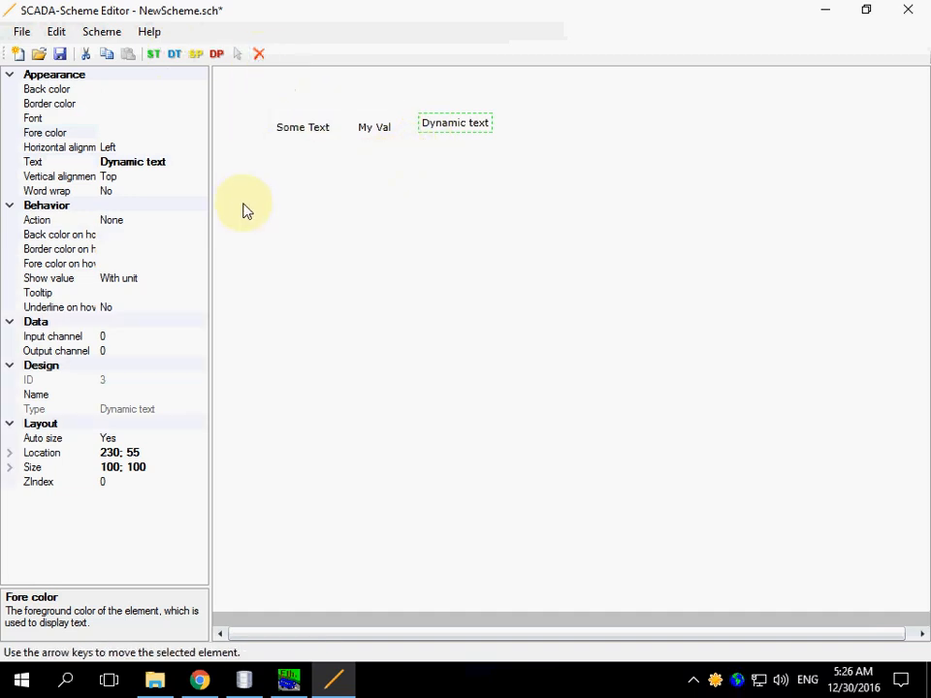
{"action": "left_click", "coordinate": [157, 163]}
{"action": "left_click", "coordinate": [157, 163]}
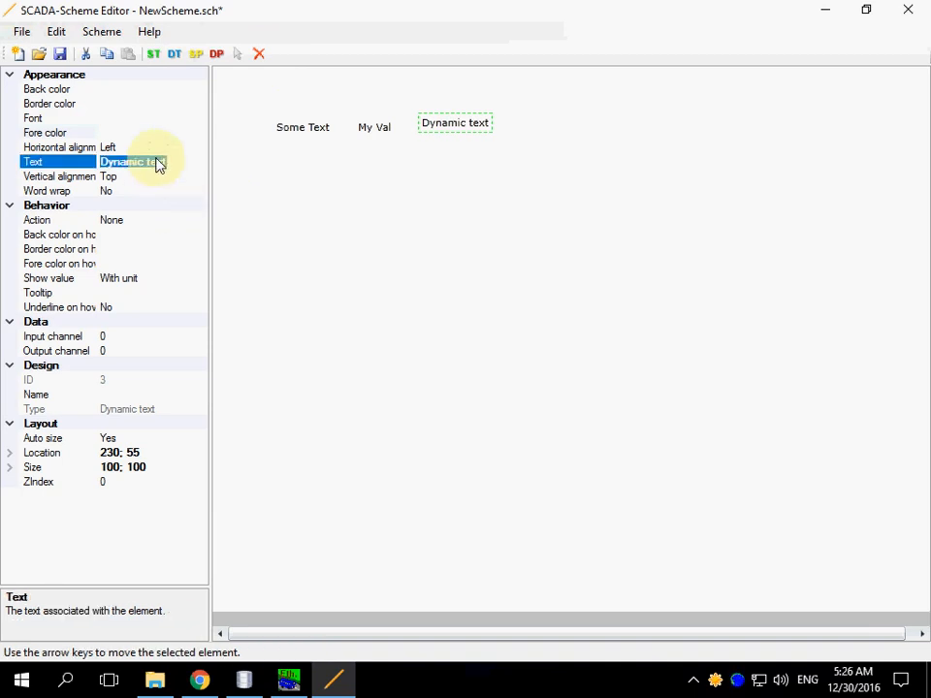
{"action": "type", "text": "Send Command"}
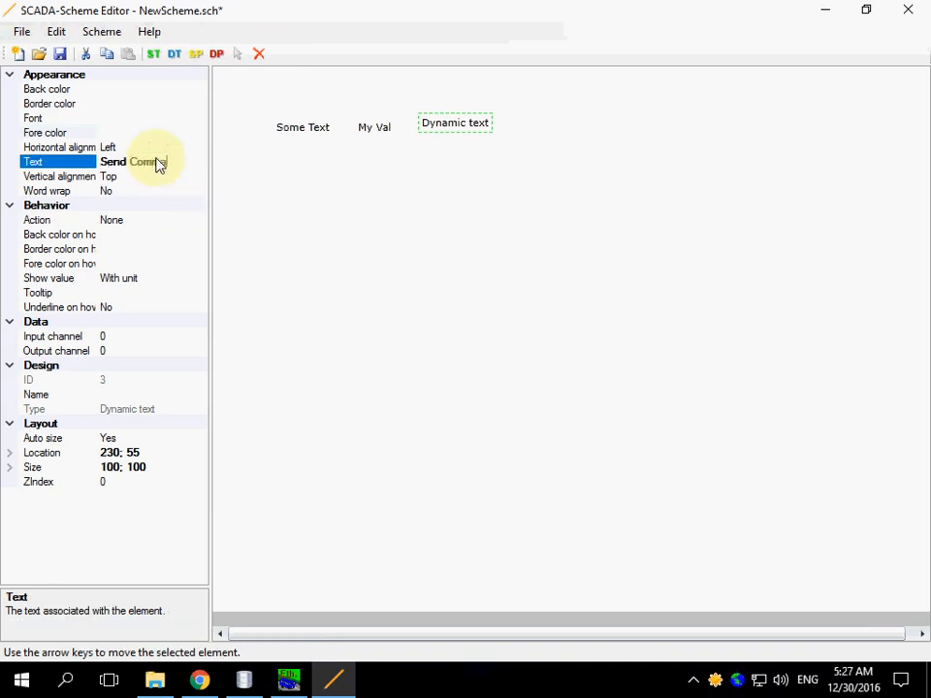
{"action": "key", "text": "Return"}
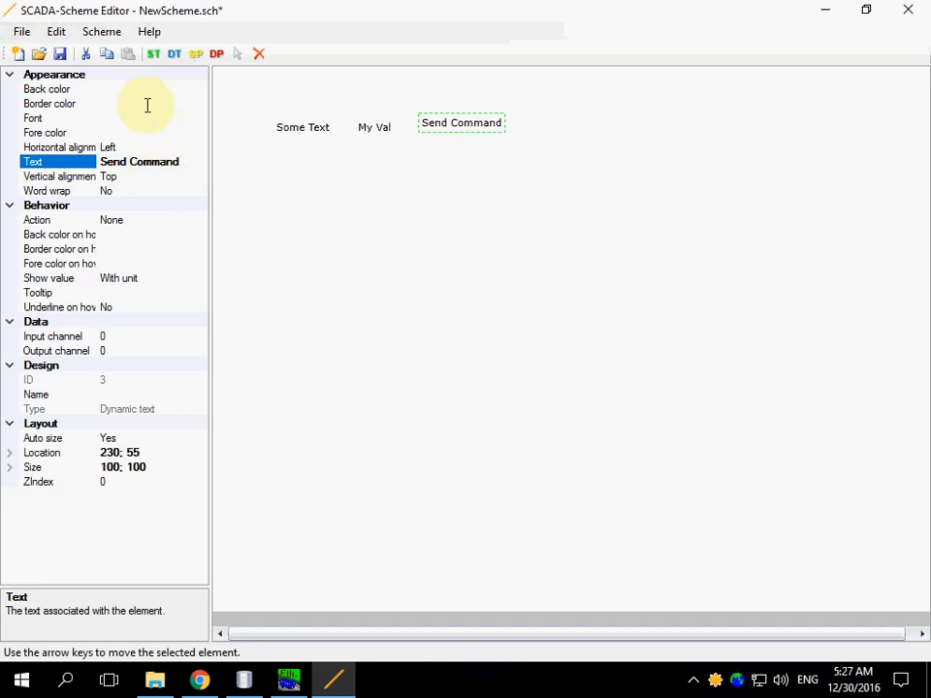
Give Send Command a LightGray background and a DimGray border.
{"action": "left_click", "coordinate": [199, 90]}
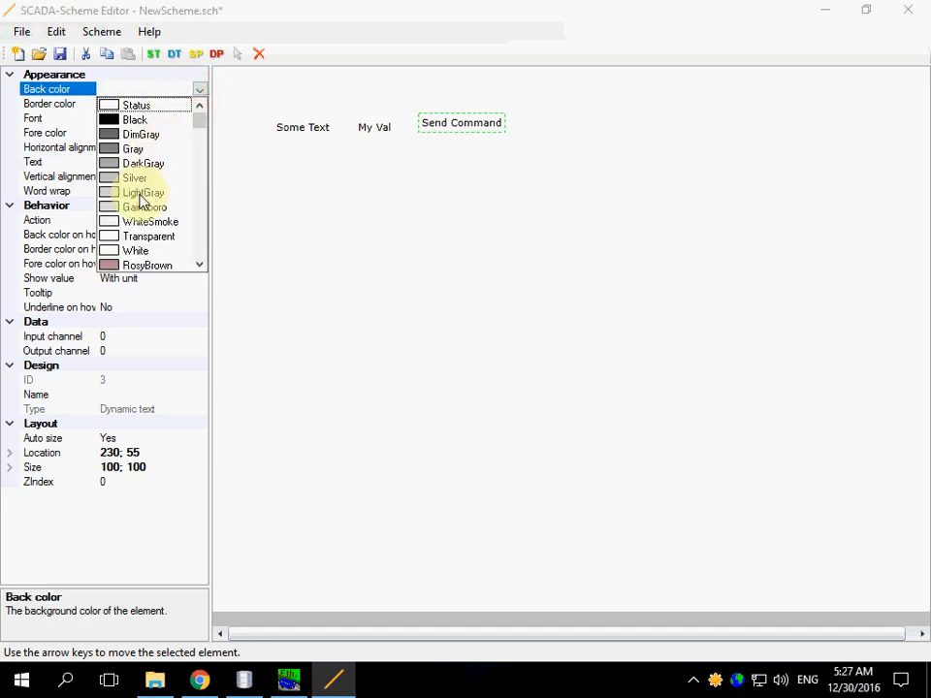
{"action": "left_click", "coordinate": [143, 192]}
{"action": "left_click", "coordinate": [146, 104]}
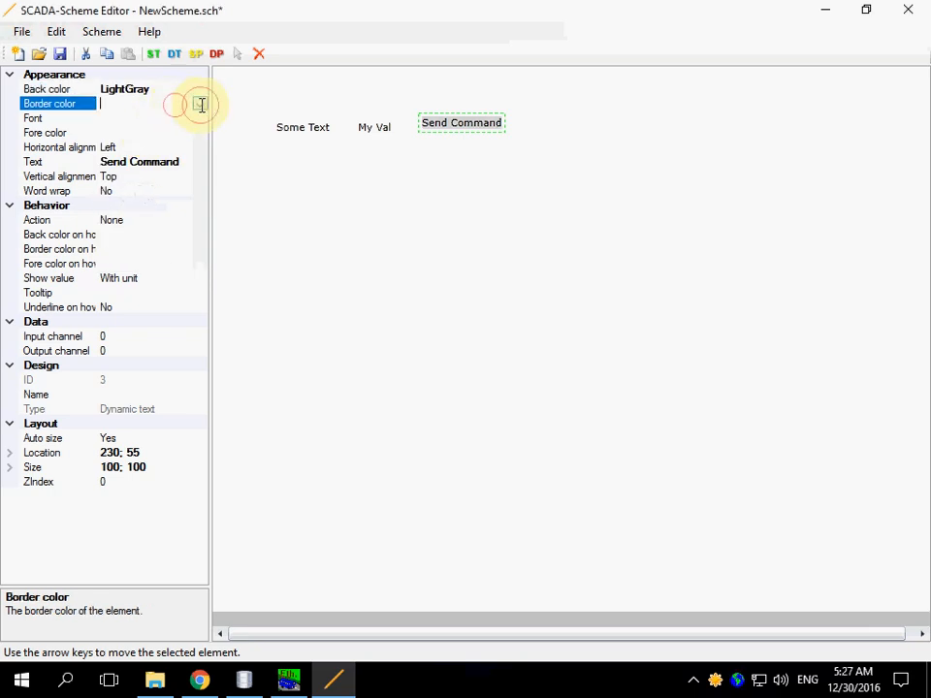
{"action": "left_click", "coordinate": [201, 103]}
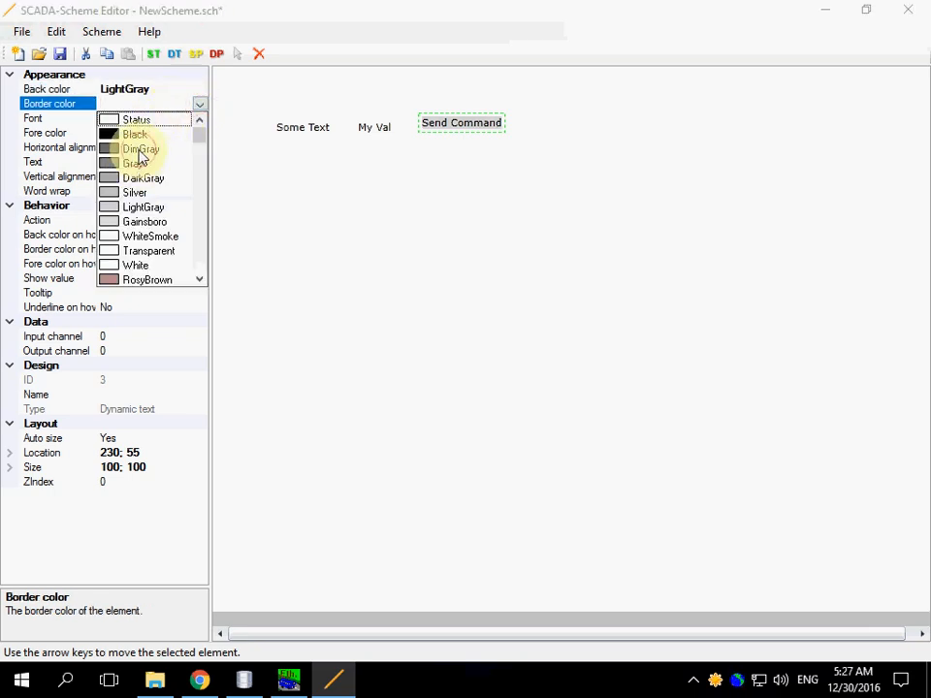
{"action": "left_click", "coordinate": [140, 150]}
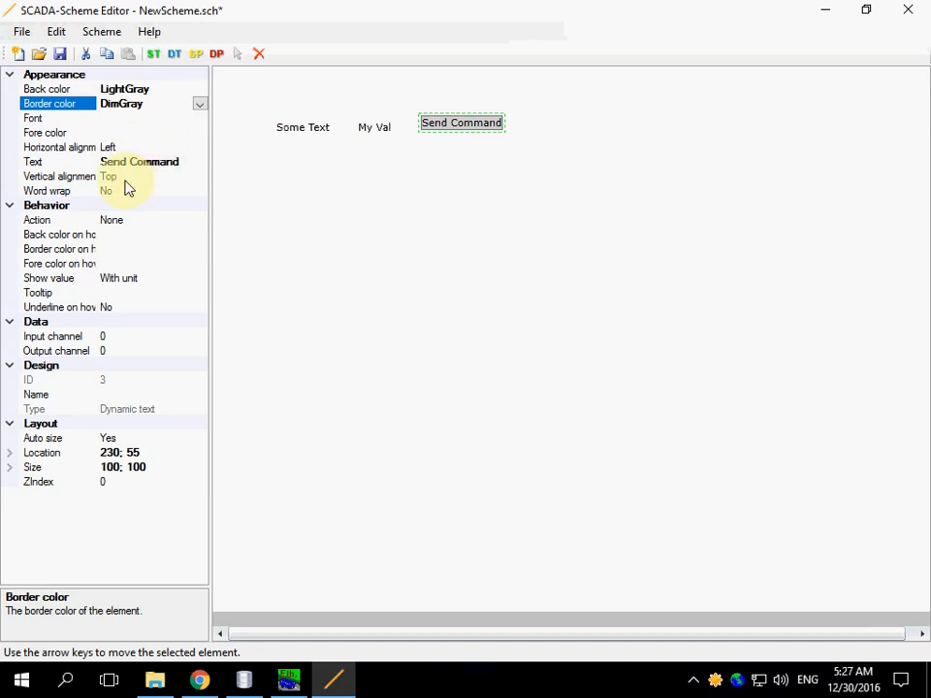
Centre the text both ways, fix the size at 100; 30 with auto size off, and move it to 230; 50.
{"action": "left_click", "coordinate": [124, 178]}
{"action": "double_click", "coordinate": [124, 178]}
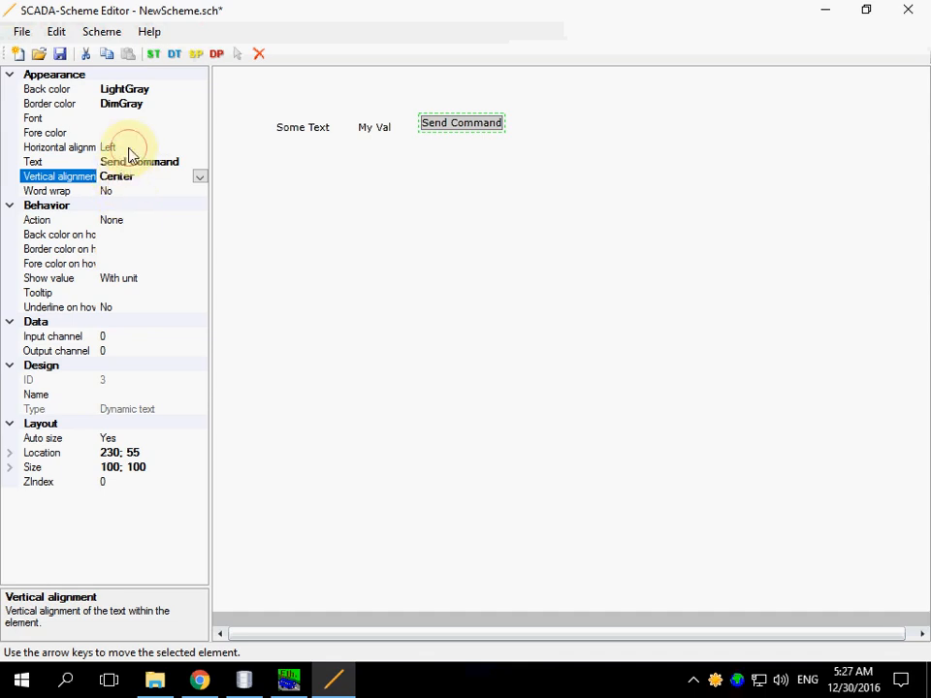
{"action": "double_click", "coordinate": [124, 147]}
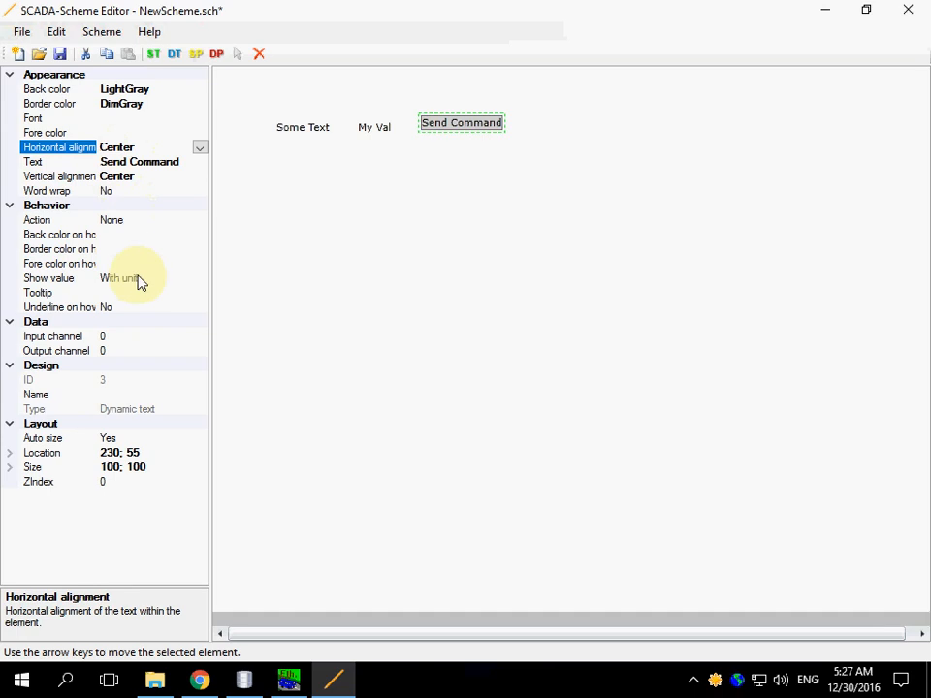
{"action": "double_click", "coordinate": [107, 439]}
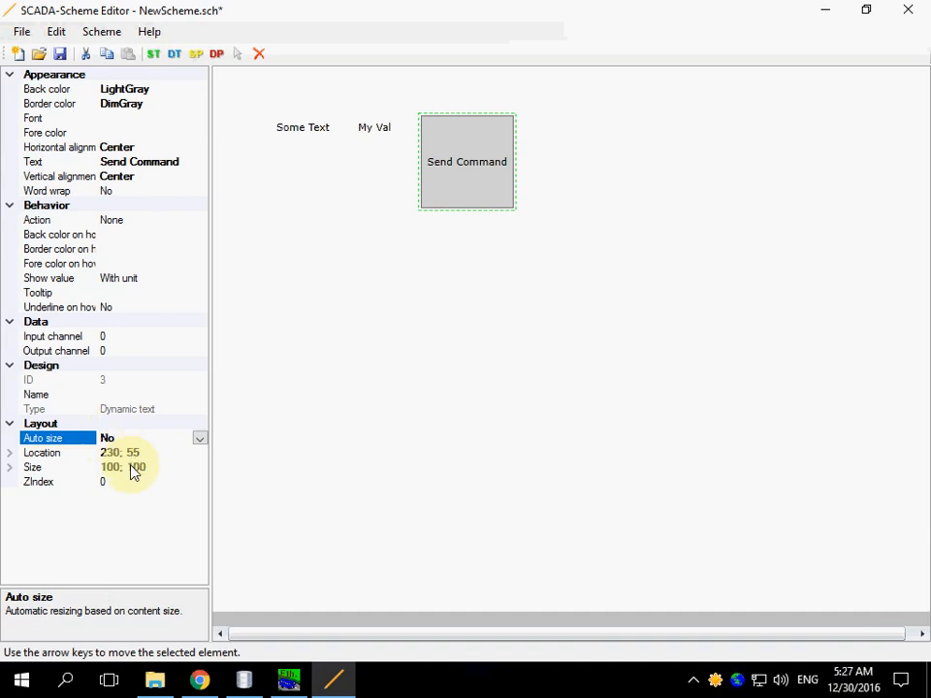
{"action": "left_click", "coordinate": [134, 467]}
{"action": "key", "text": "BackSpace"}
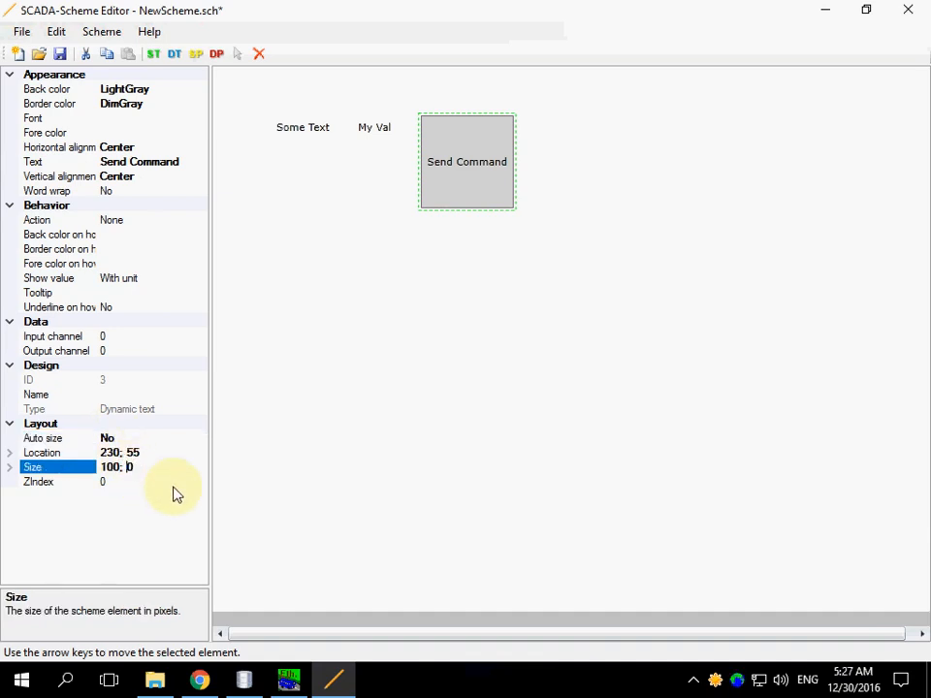
{"action": "type", "text": "3"}
{"action": "key", "text": "Return"}
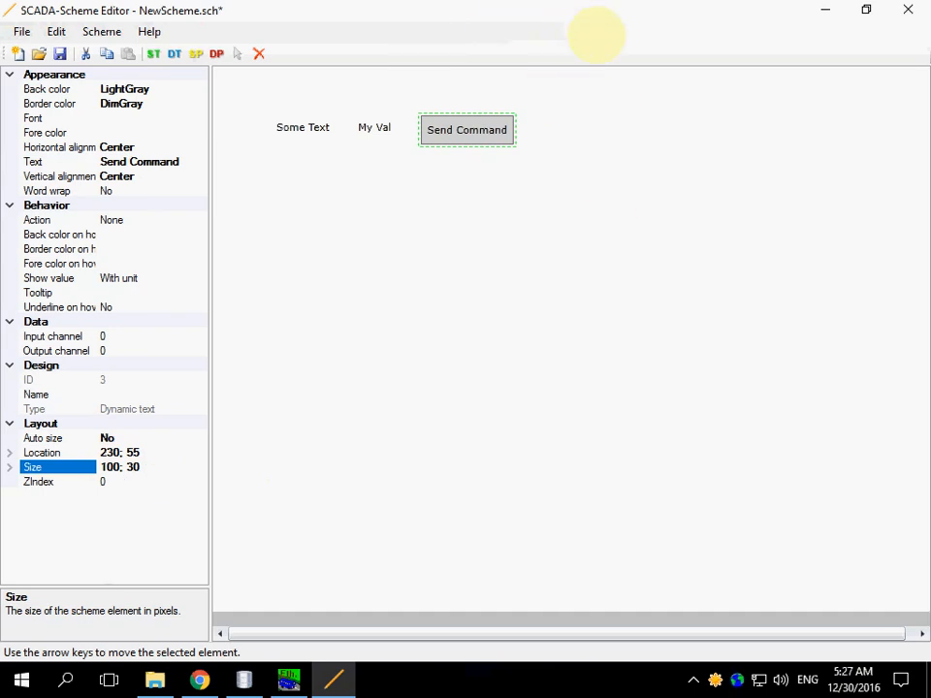
{"action": "left_click_drag", "start_coordinate": [454, 153], "coordinate": [457, 148]}
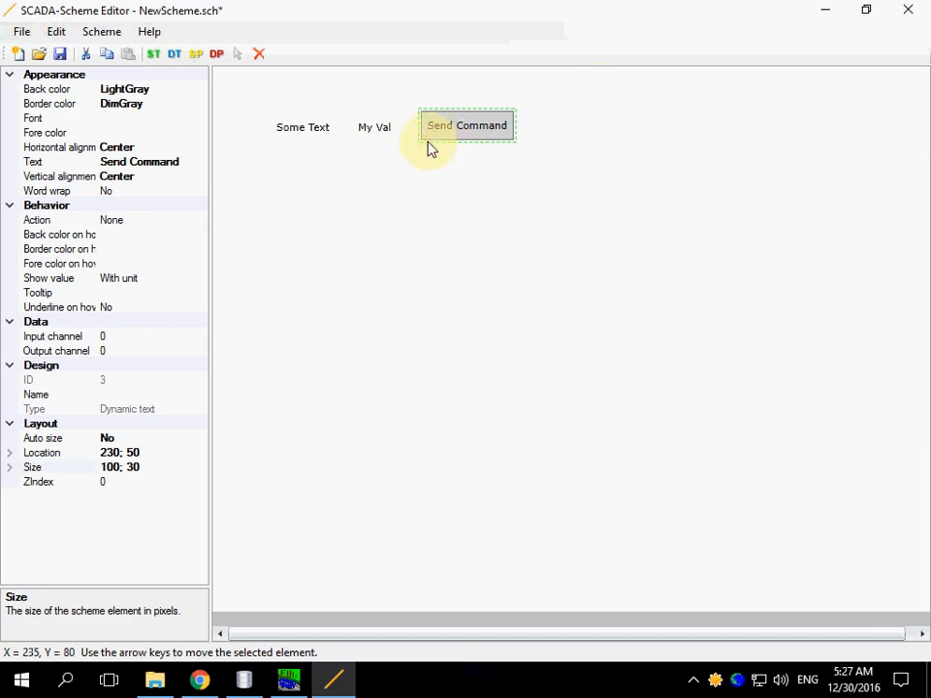
Set the button's Action to Send command on output channel 1001, then switch to SCADA-Administrator.
{"action": "left_click", "coordinate": [163, 221]}
{"action": "left_click", "coordinate": [200, 220]}
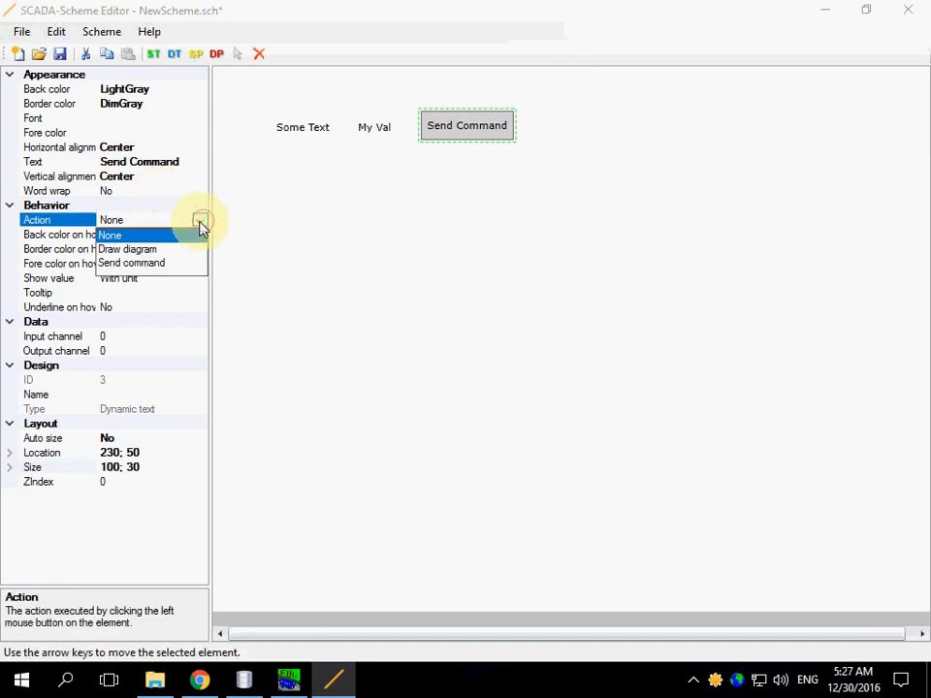
{"action": "left_click", "coordinate": [124, 264]}
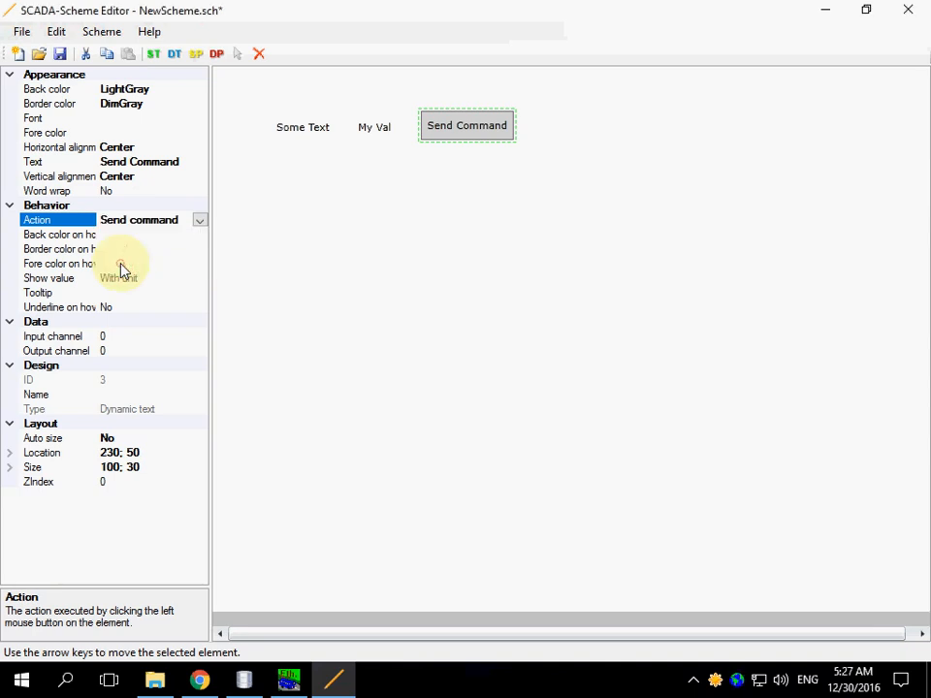
{"action": "left_click", "coordinate": [121, 351]}
{"action": "type", "text": "1001"}
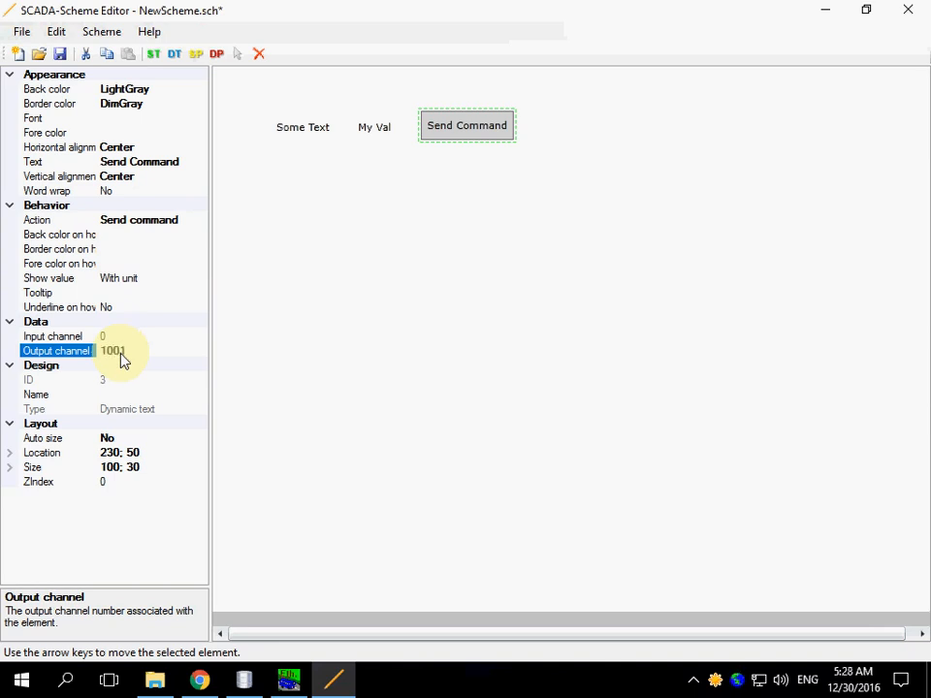
{"action": "left_click", "coordinate": [243, 679]}
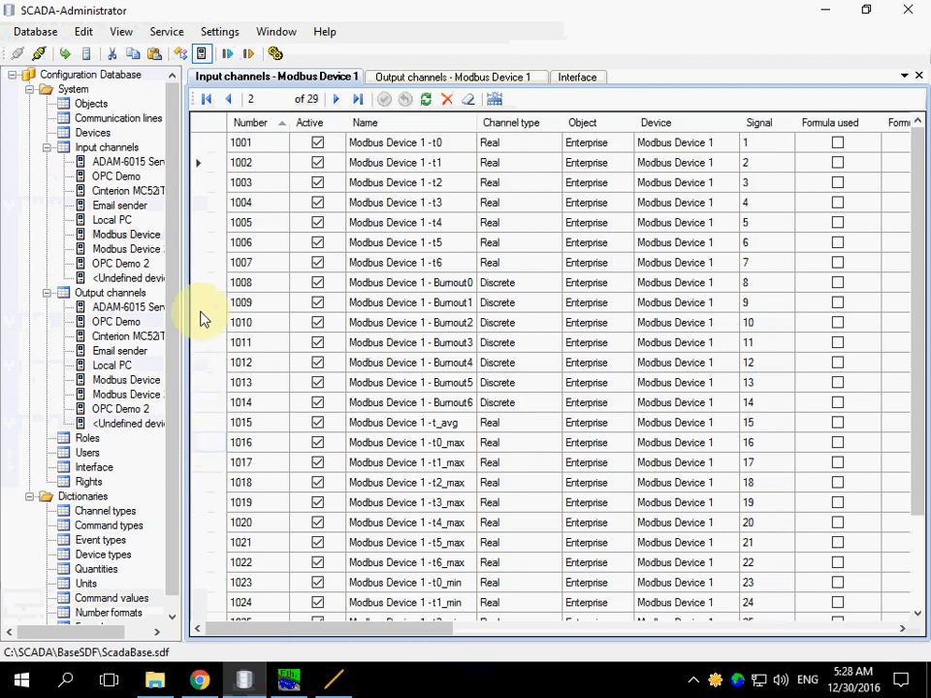
Check the Modbus Device 1 output channel table and return to the scheme editor.
{"action": "left_click", "coordinate": [417, 77]}
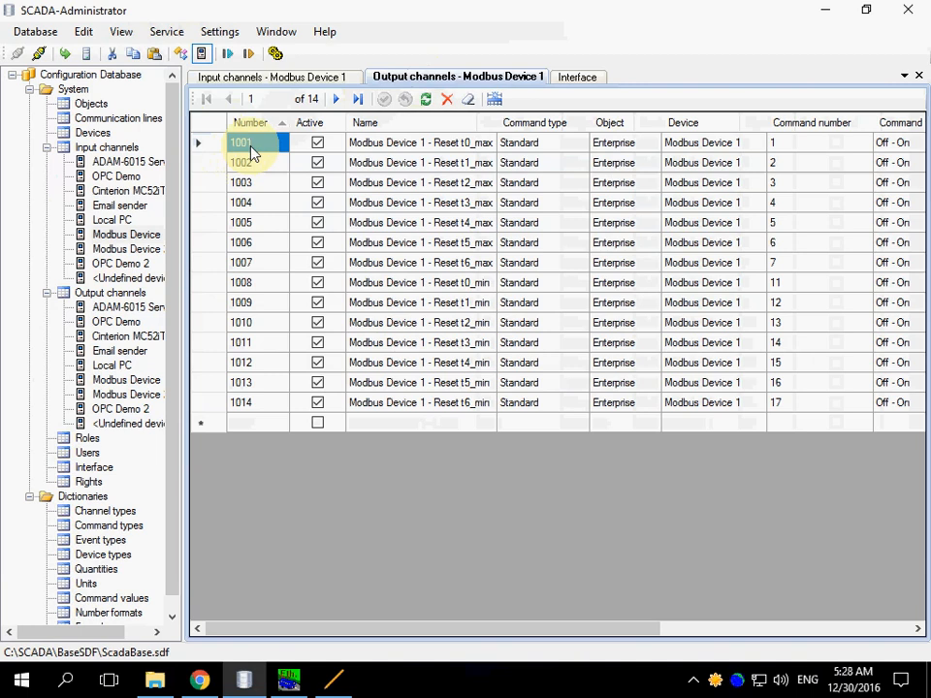
{"action": "left_click", "coordinate": [332, 679]}
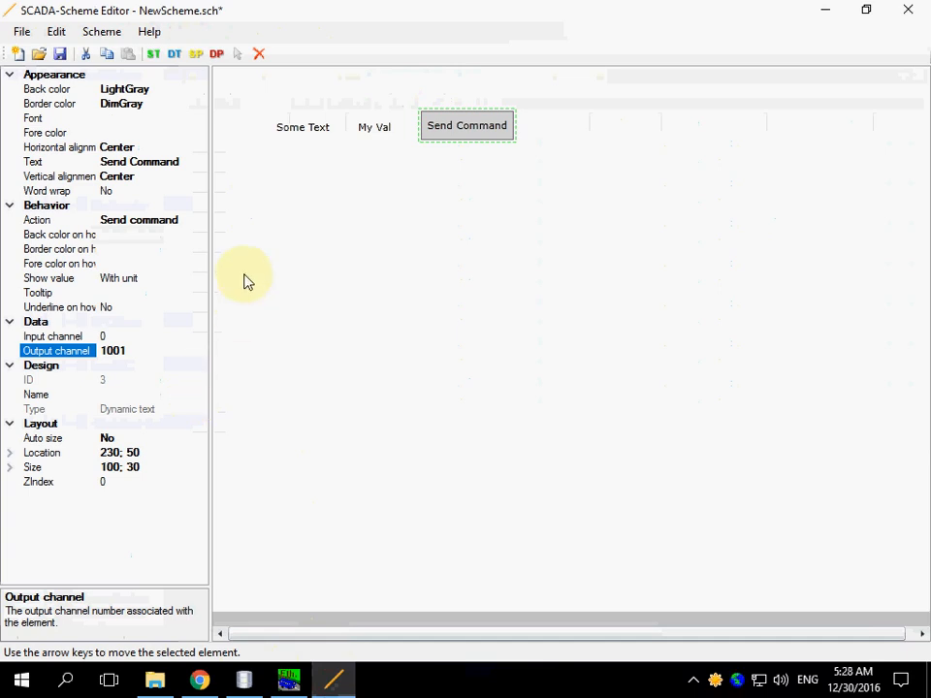
Place a new dynamic picture on the canvas and bind it to input channel 1001.
{"action": "left_click", "coordinate": [216, 53]}
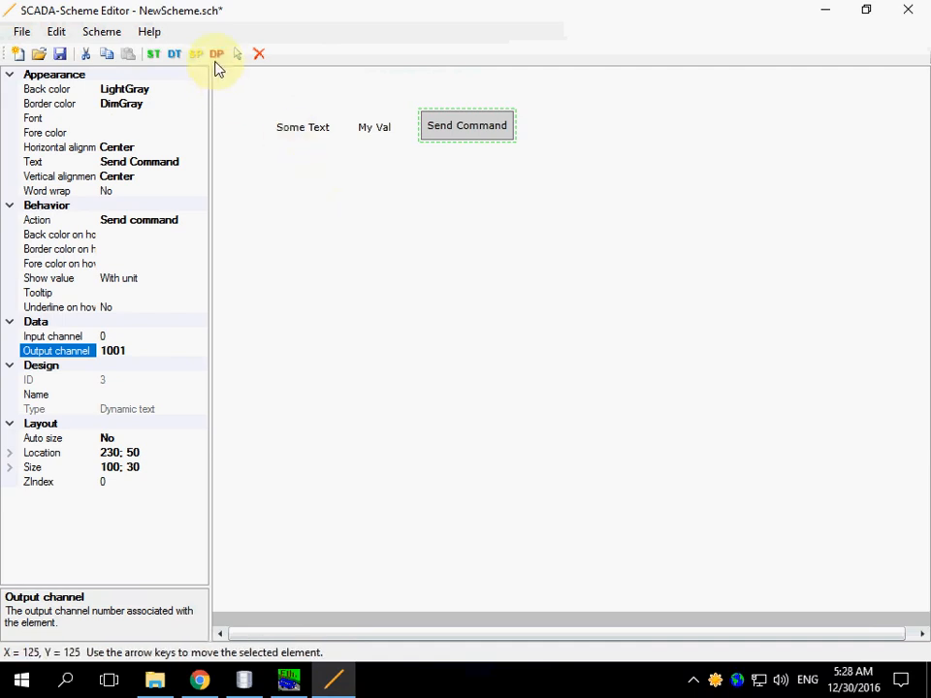
{"action": "left_click", "coordinate": [358, 184]}
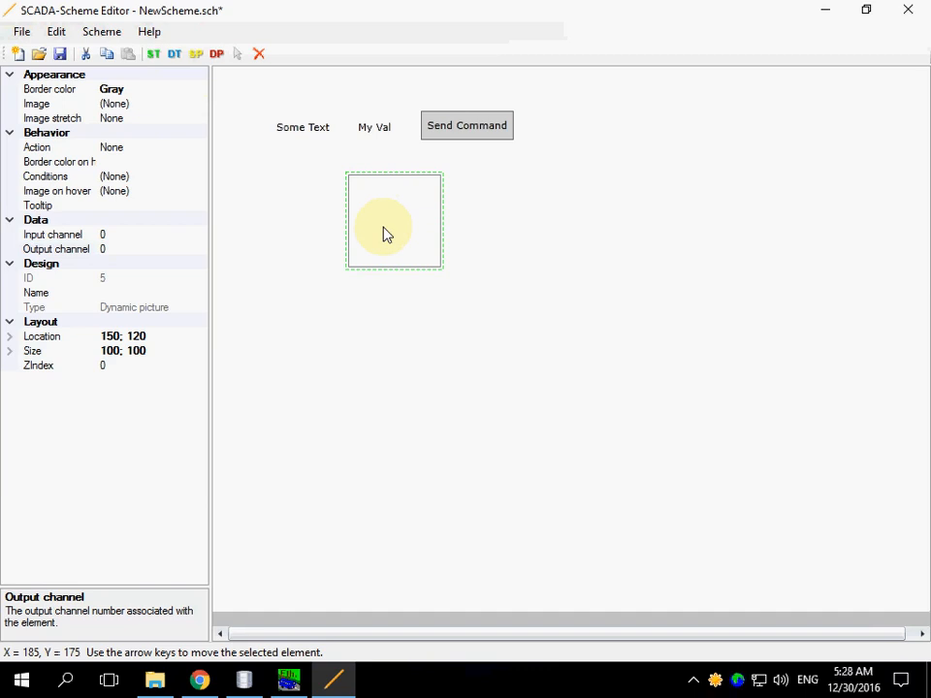
{"action": "left_click", "coordinate": [133, 235]}
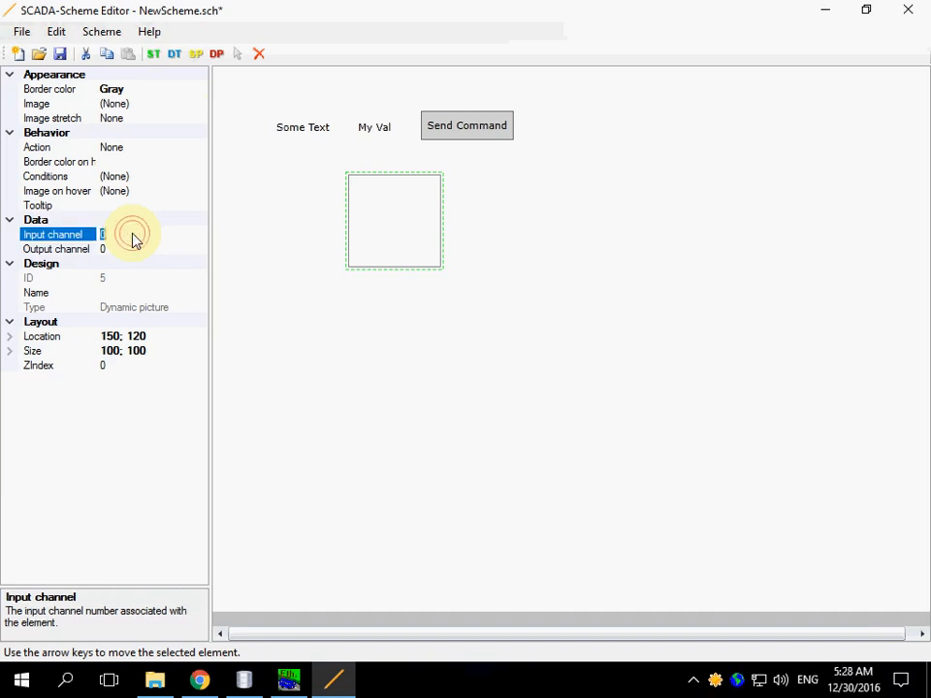
{"action": "type", "text": "1001"}
{"action": "key", "text": "Return"}
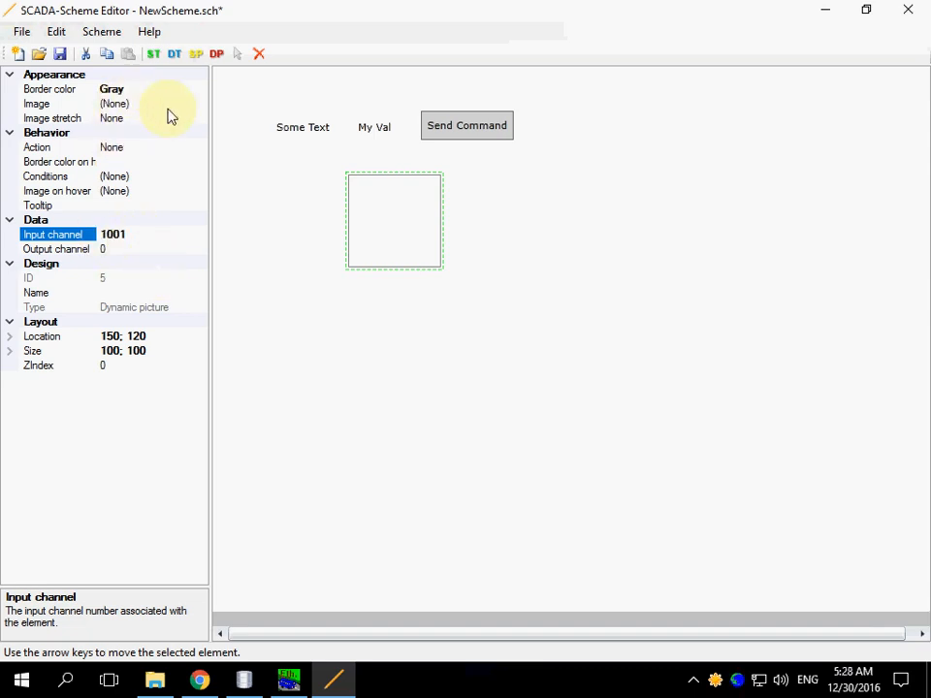
Load led_empty.png from Downloads into the image collection and use it as the picture's image.
{"action": "left_click", "coordinate": [193, 105]}
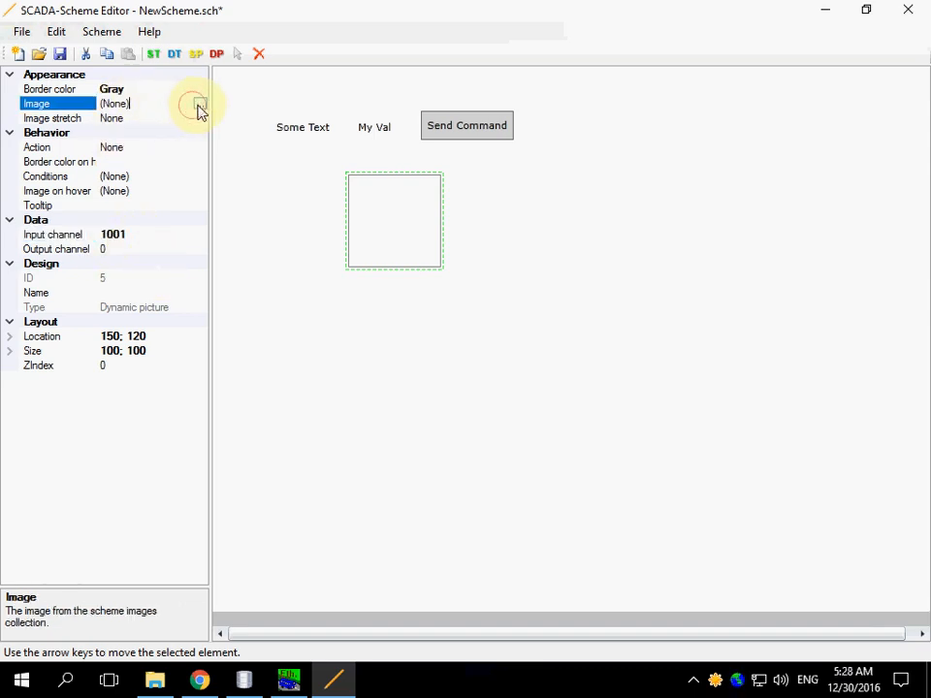
{"action": "left_click", "coordinate": [199, 105]}
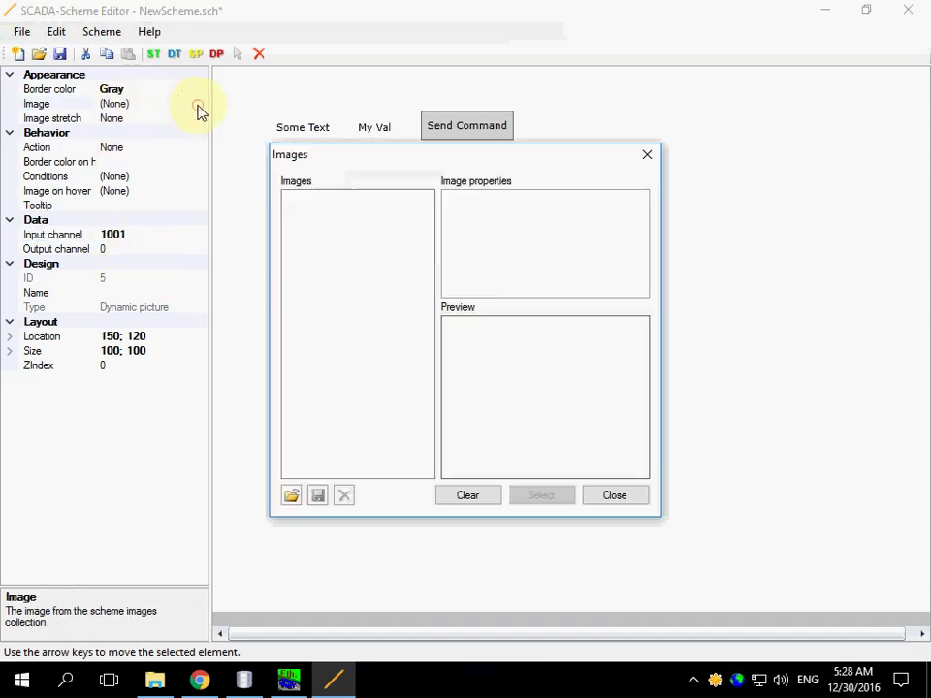
{"action": "left_click", "coordinate": [294, 498]}
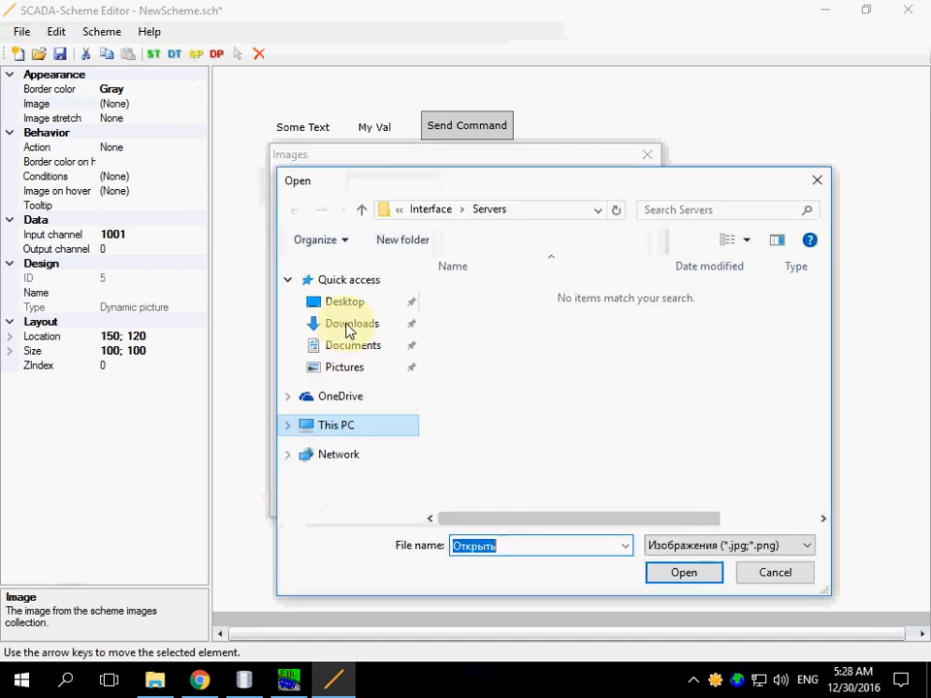
{"action": "left_click", "coordinate": [351, 323]}
{"action": "left_click", "coordinate": [483, 320]}
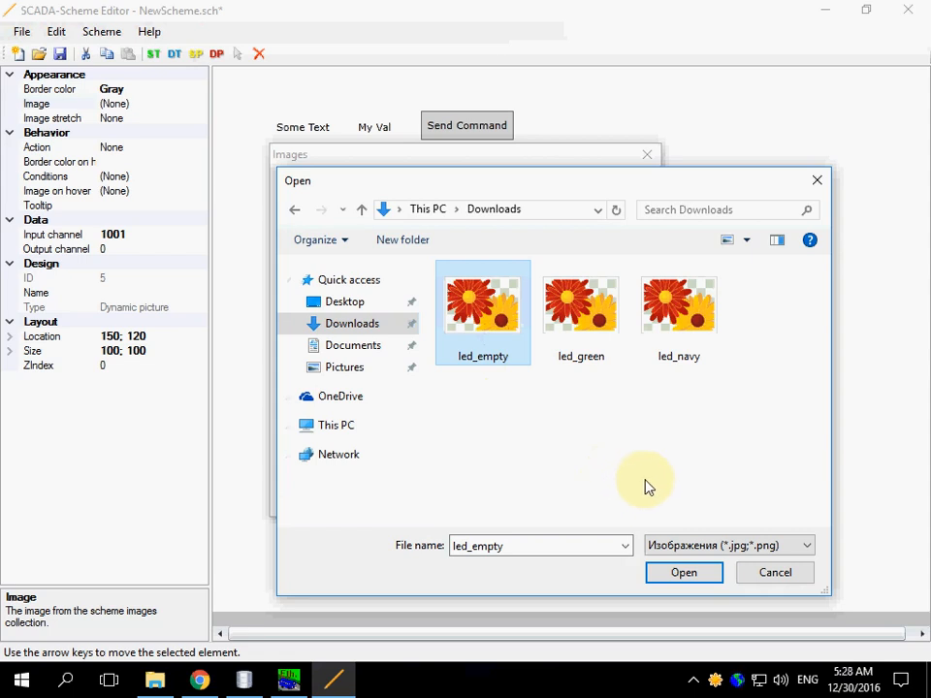
{"action": "left_click", "coordinate": [679, 572]}
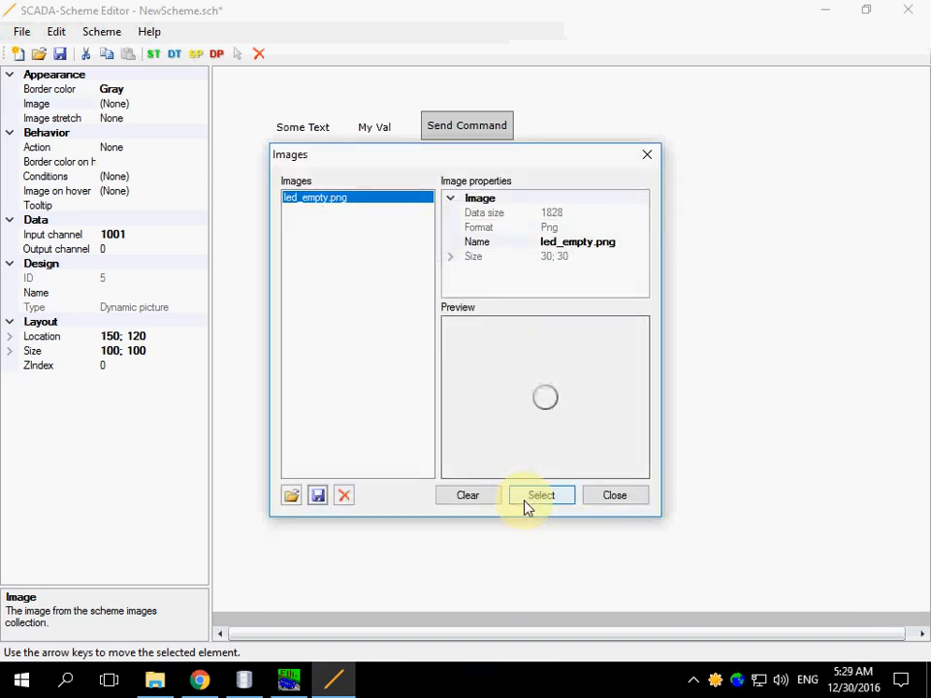
{"action": "left_click", "coordinate": [528, 495]}
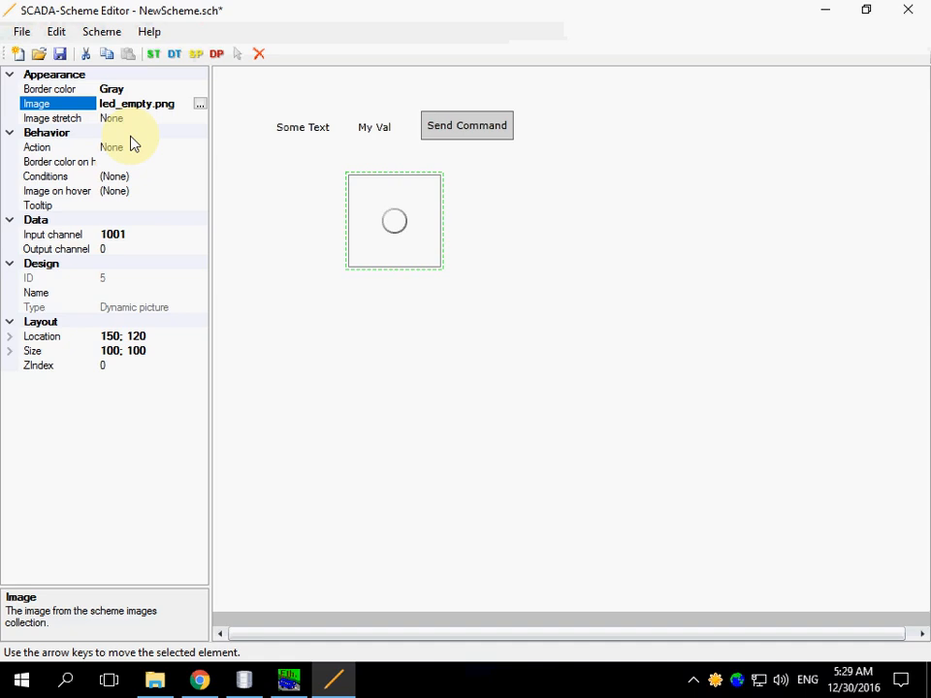
{"action": "left_click", "coordinate": [157, 236]}
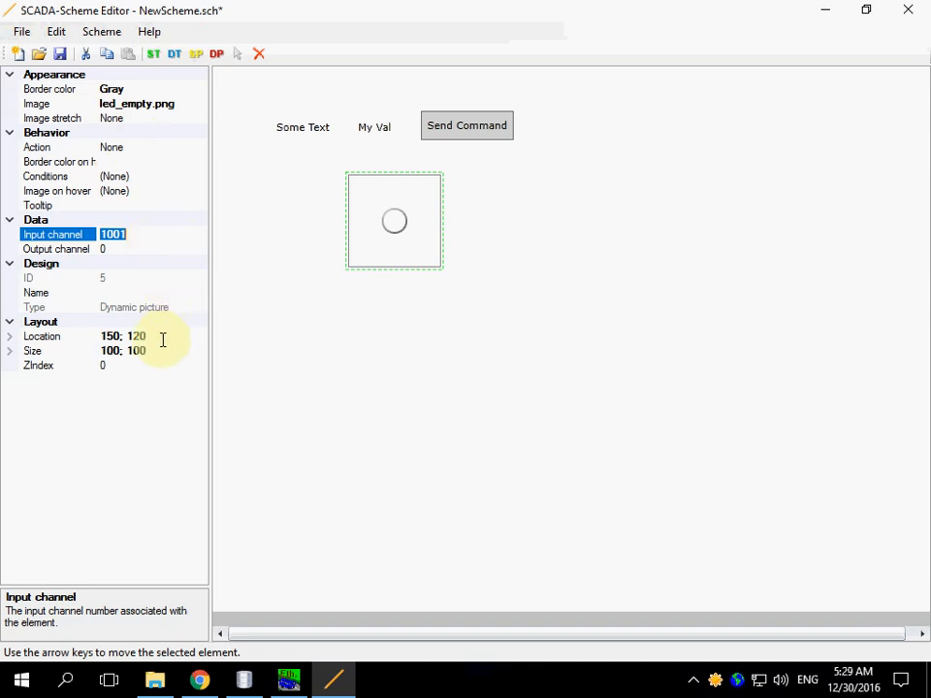
Add a first image condition Value < 100 showing led_green.png, loaded into the collection.
{"action": "left_click", "coordinate": [163, 177]}
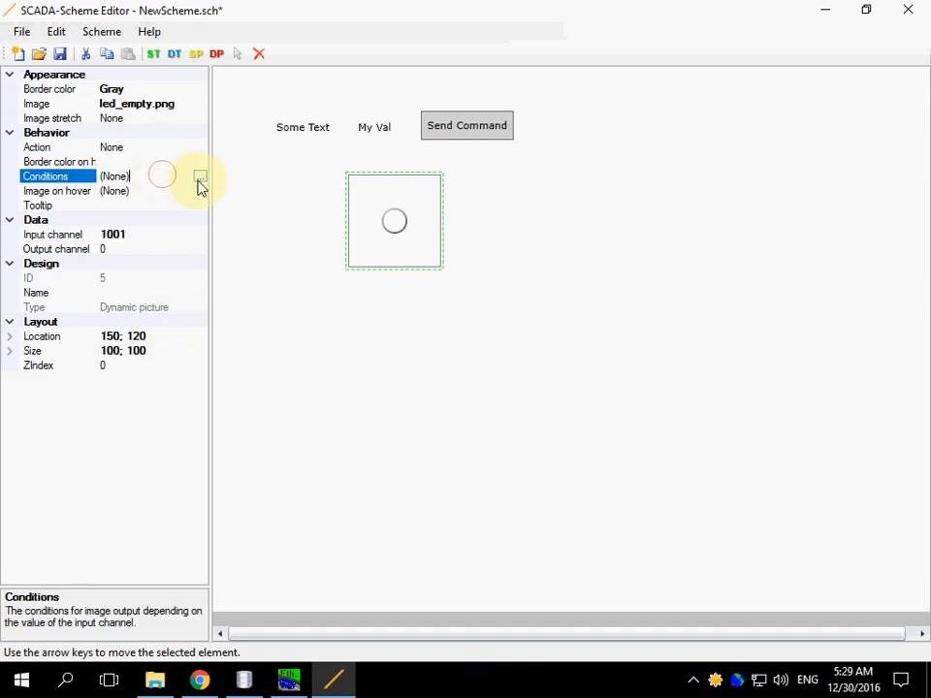
{"action": "left_click", "coordinate": [198, 180]}
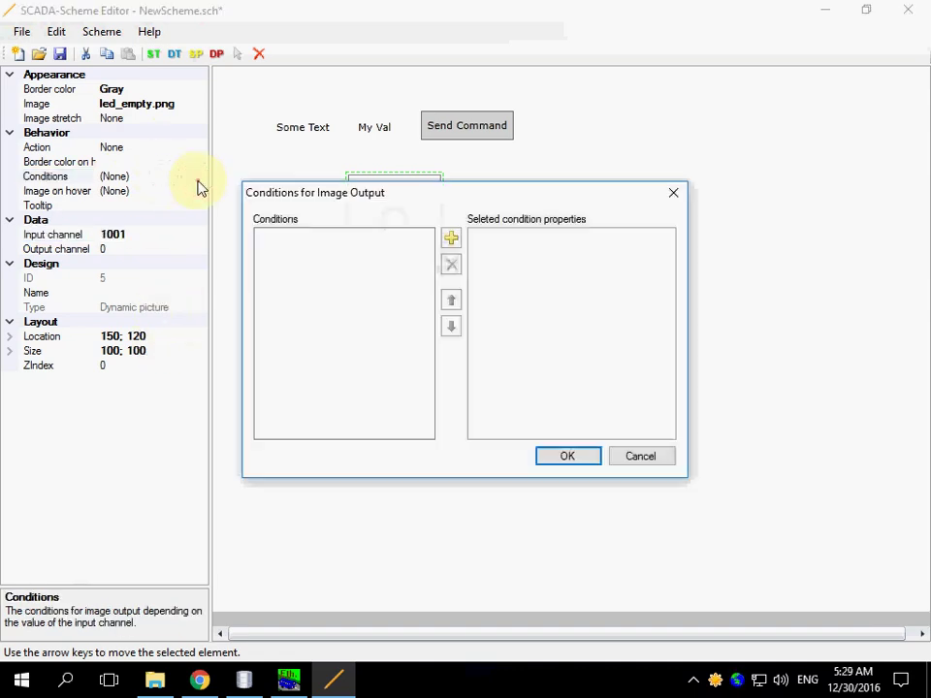
{"action": "left_click", "coordinate": [452, 239]}
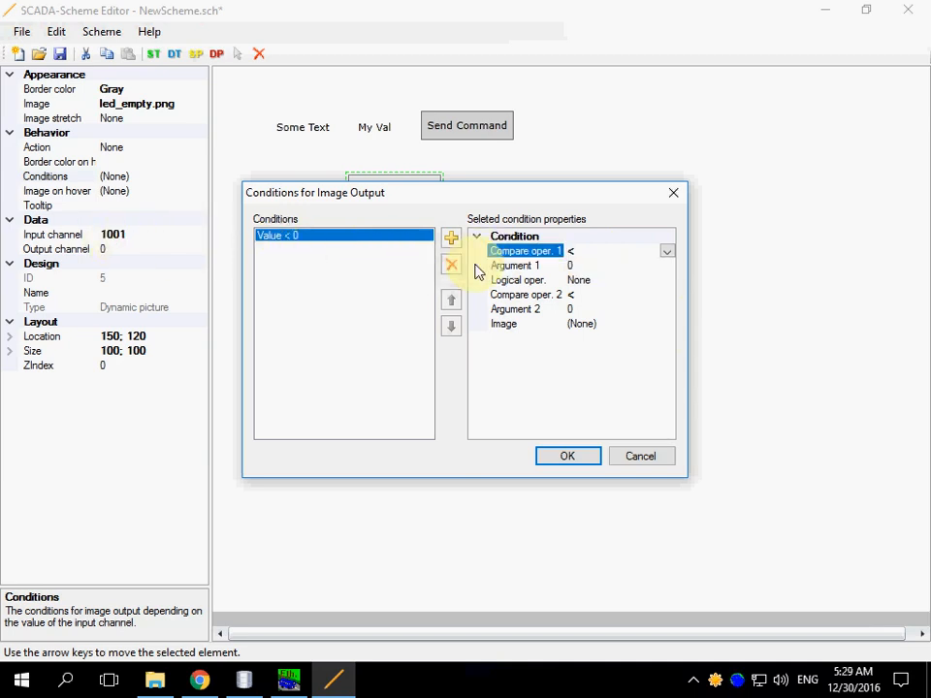
{"action": "left_click", "coordinate": [603, 266]}
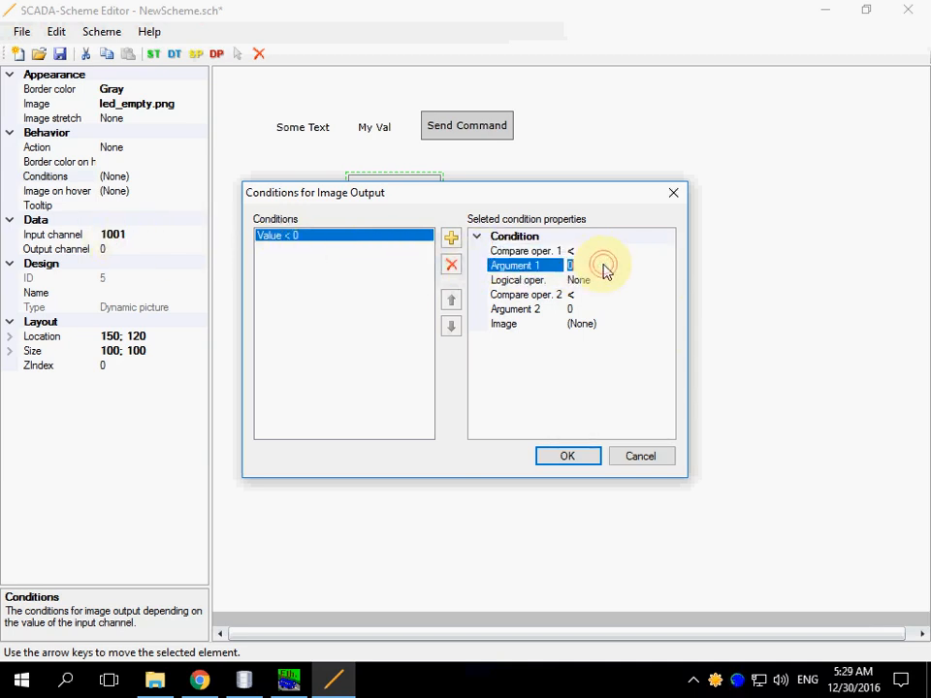
{"action": "type", "text": "100"}
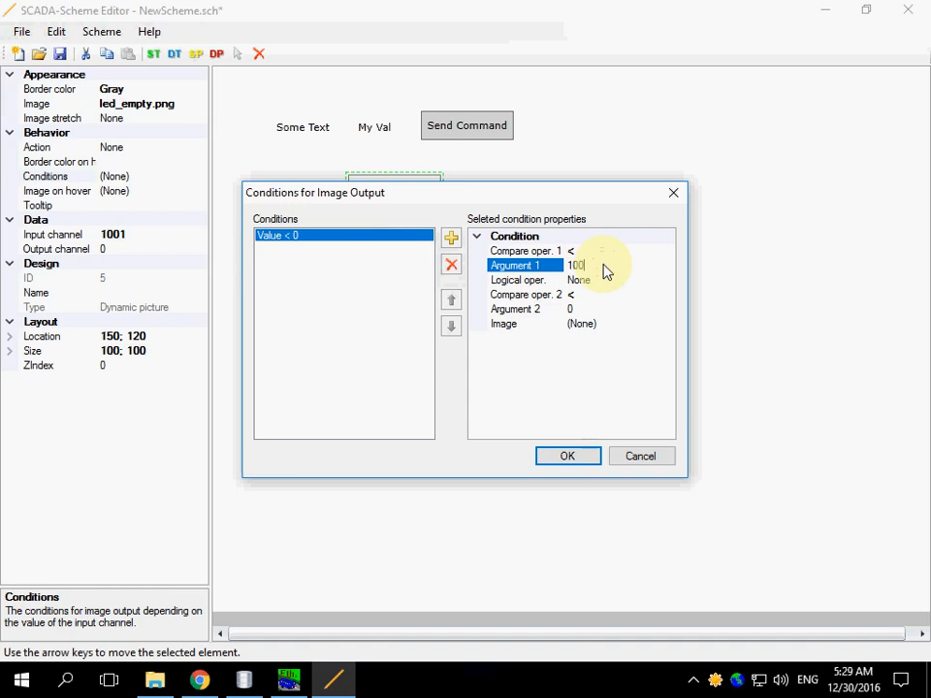
{"action": "left_click", "coordinate": [665, 325]}
{"action": "left_click", "coordinate": [665, 327]}
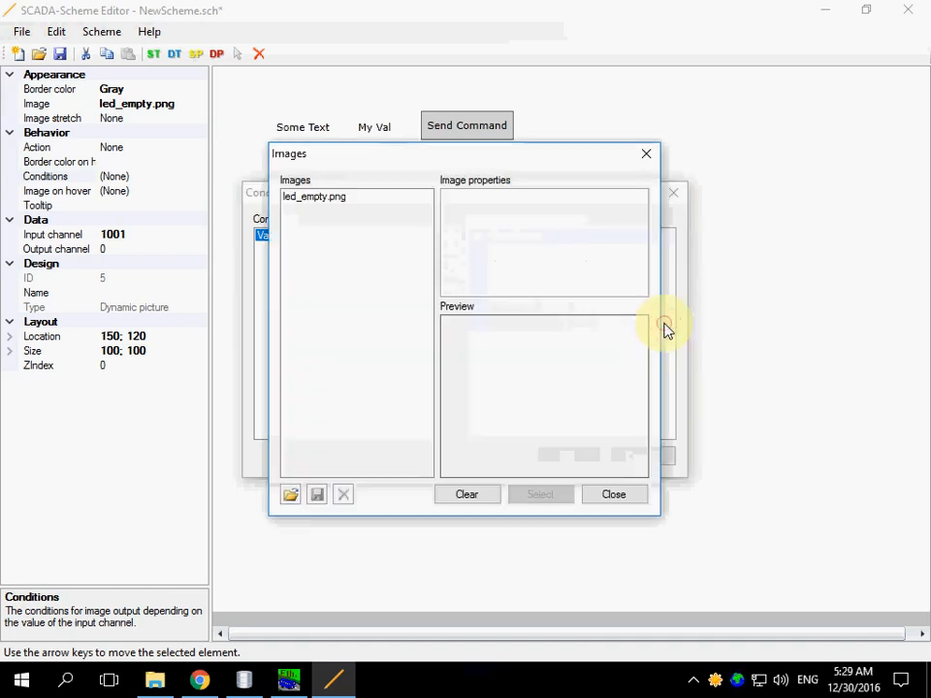
{"action": "left_click", "coordinate": [291, 495]}
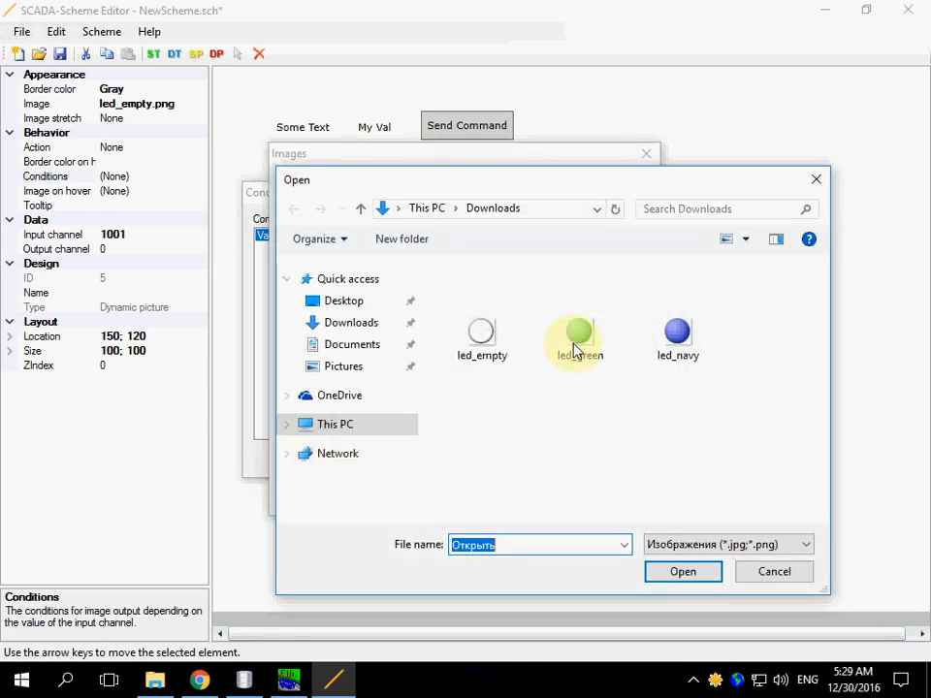
{"action": "left_click", "coordinate": [579, 344]}
{"action": "left_click", "coordinate": [684, 574]}
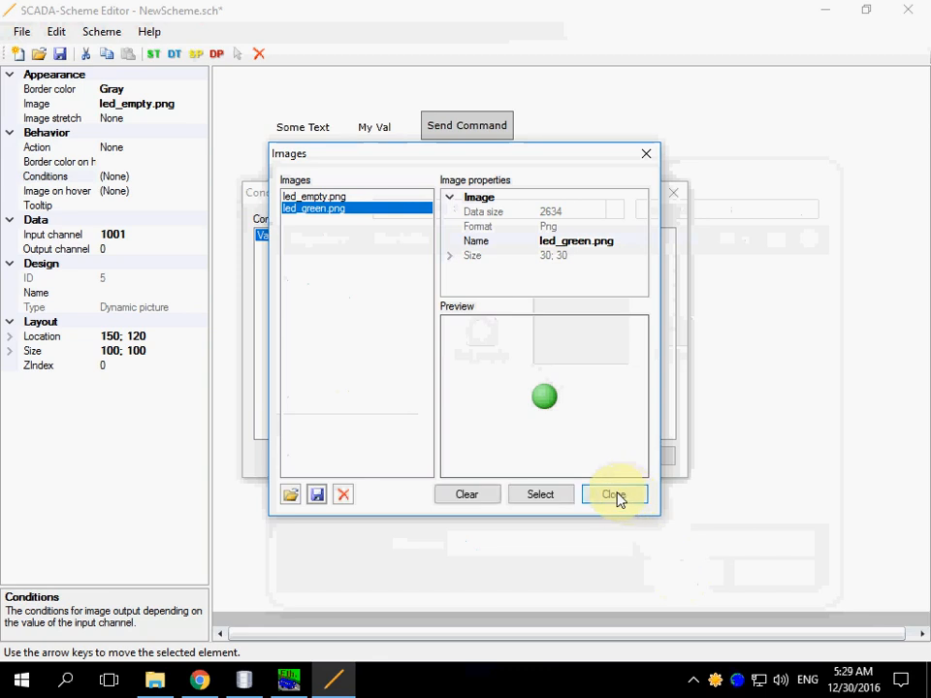
{"action": "left_click", "coordinate": [549, 497]}
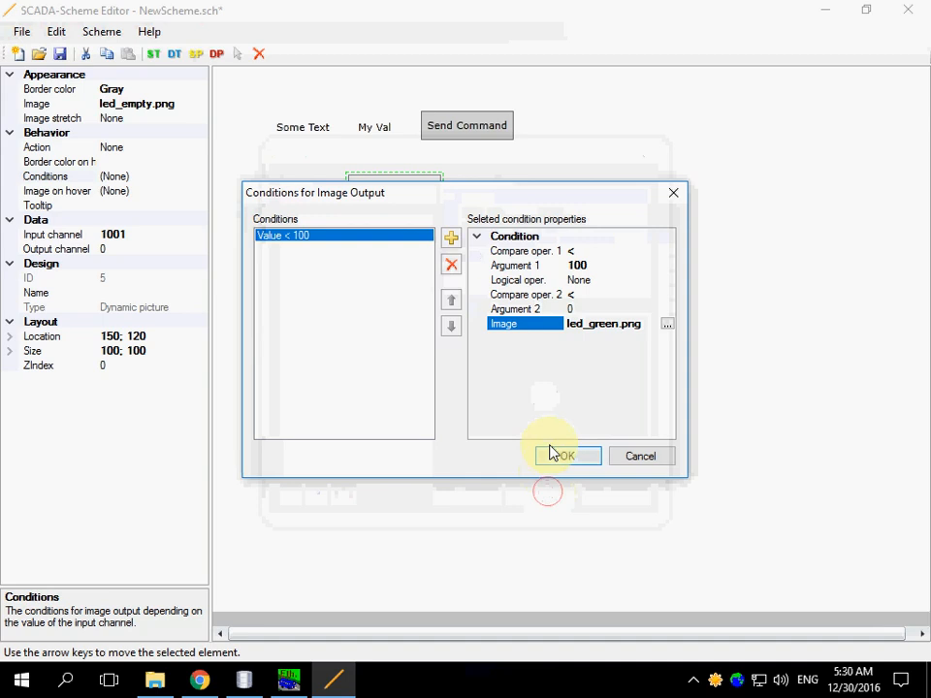
Add a second condition Value >= 100 showing led_navy.png and confirm both conditions.
{"action": "left_click", "coordinate": [451, 237]}
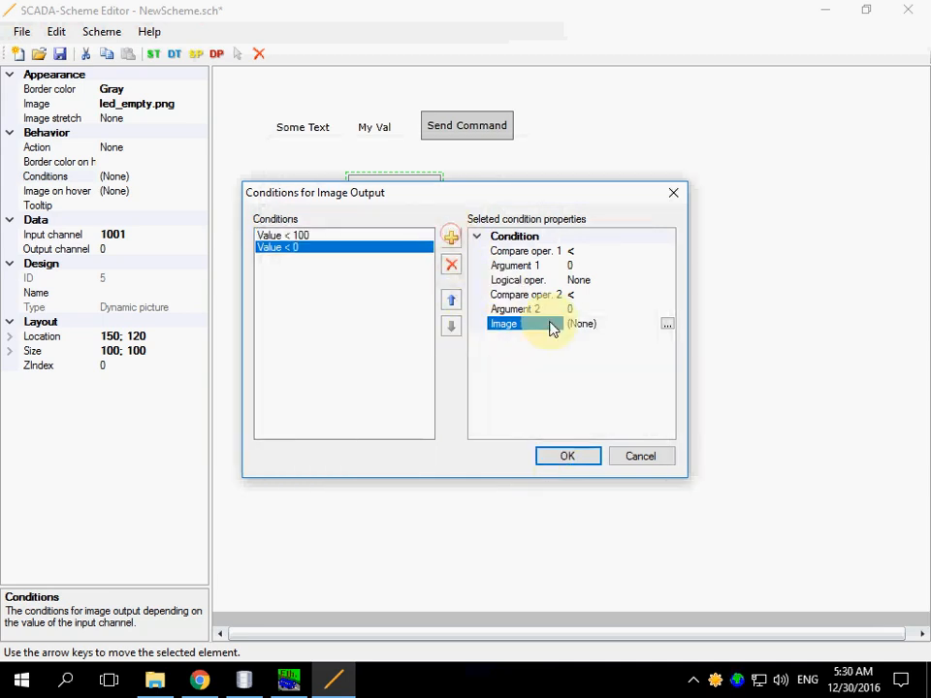
{"action": "left_click", "coordinate": [592, 251]}
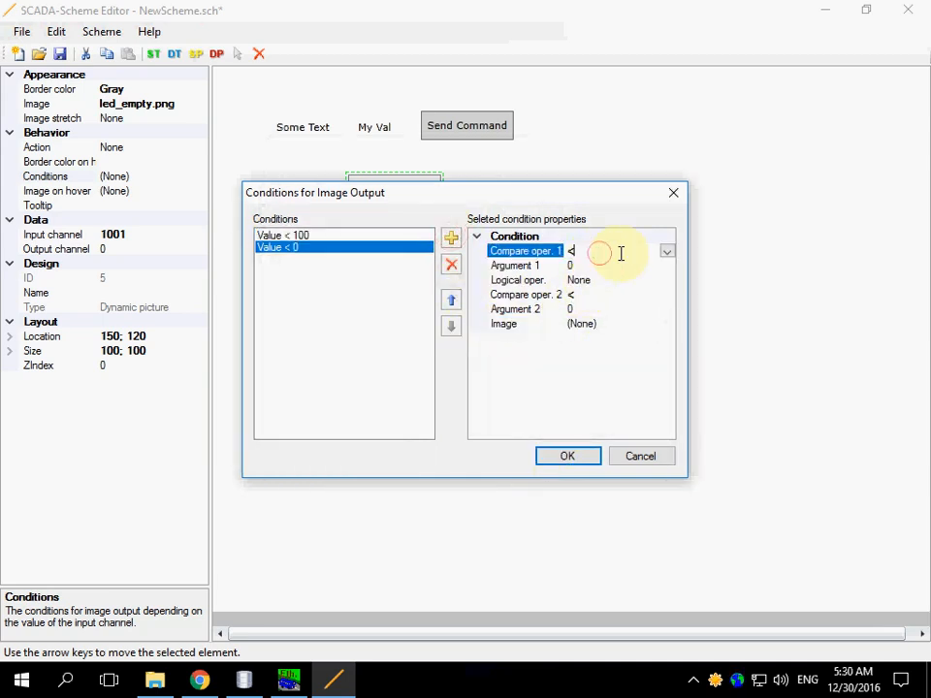
{"action": "left_click", "coordinate": [669, 253]}
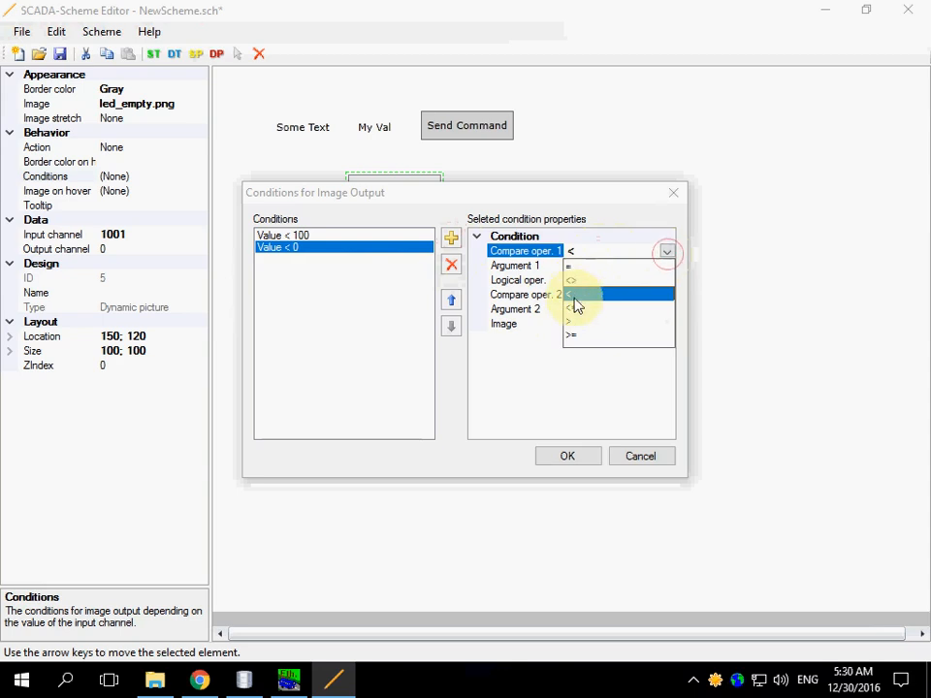
{"action": "left_click", "coordinate": [582, 338]}
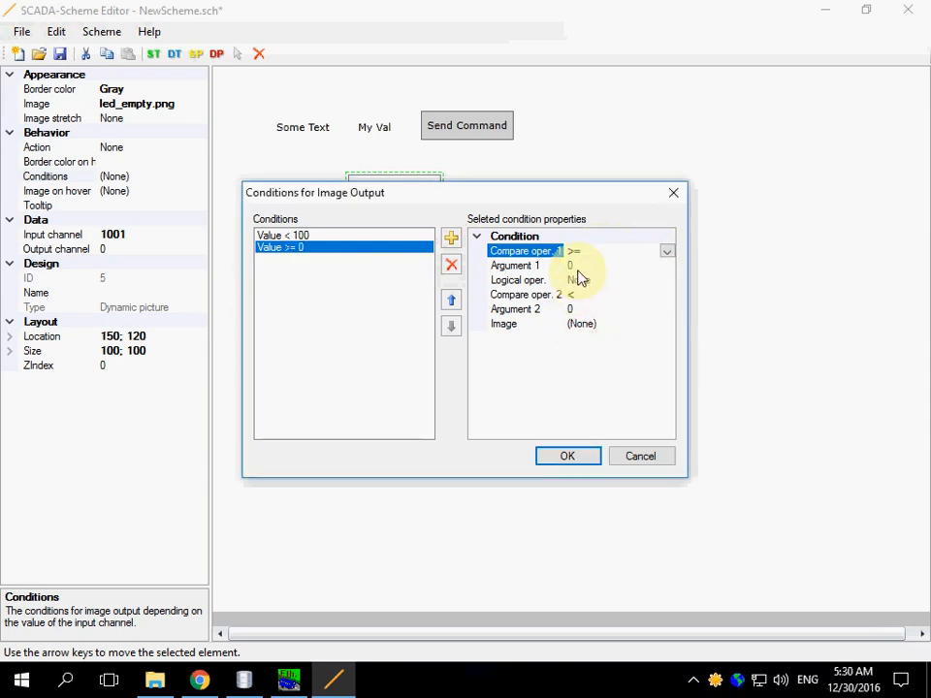
{"action": "left_click", "coordinate": [580, 267]}
{"action": "type", "text": "10"}
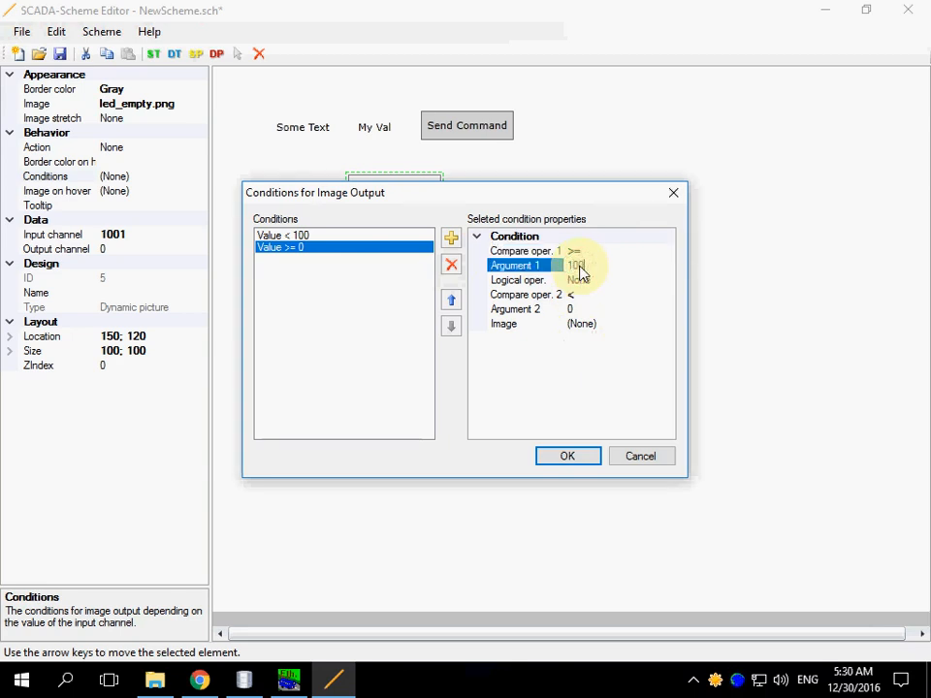
{"action": "type", "text": "0"}
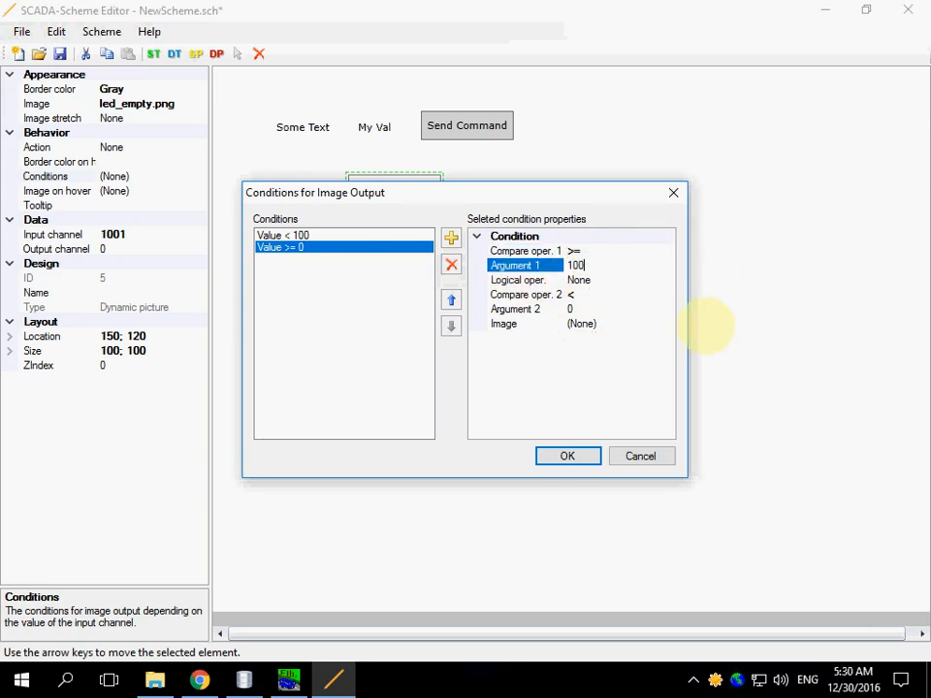
{"action": "left_click", "coordinate": [644, 324]}
{"action": "left_click", "coordinate": [667, 326]}
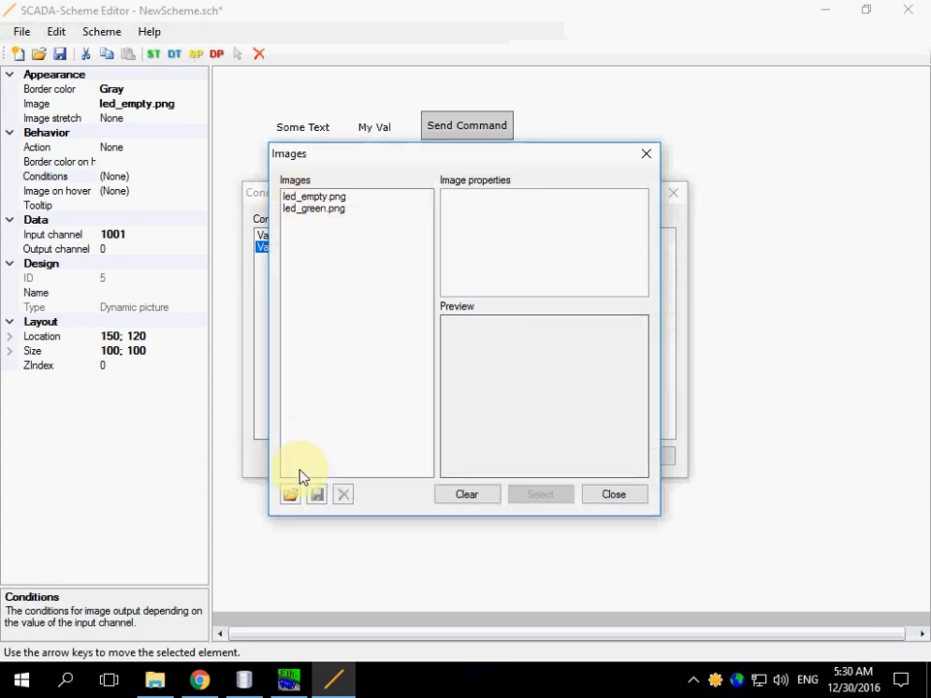
{"action": "left_click", "coordinate": [291, 495]}
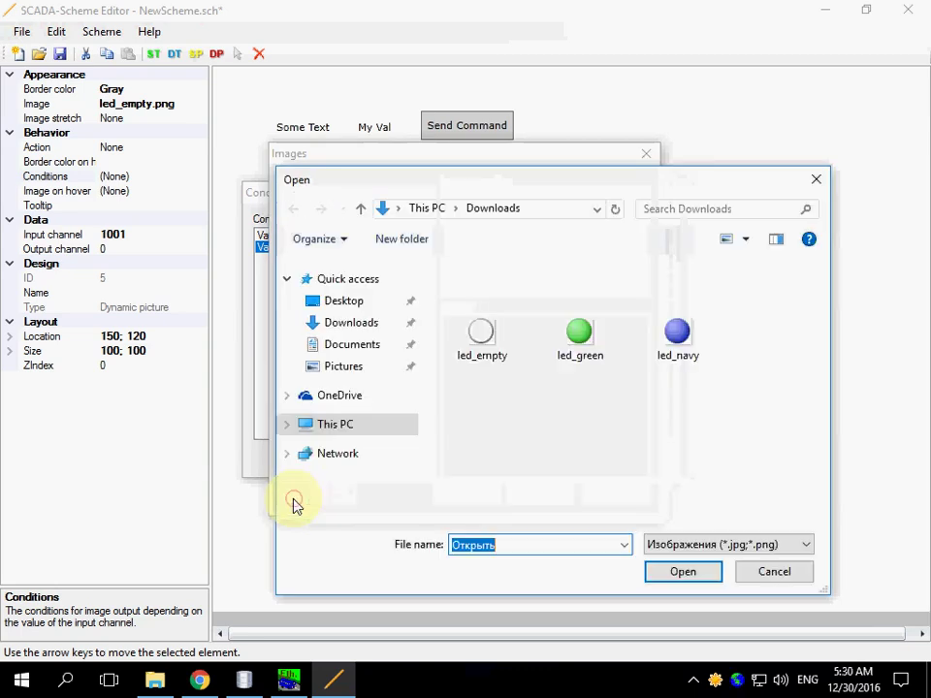
{"action": "left_click", "coordinate": [678, 335]}
{"action": "left_click", "coordinate": [682, 571]}
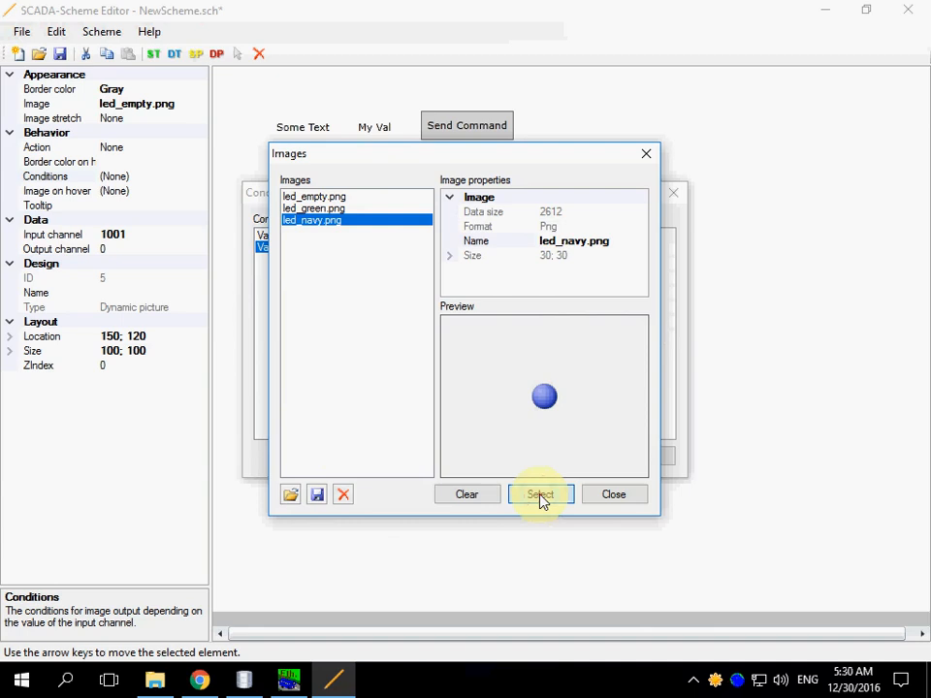
{"action": "left_click", "coordinate": [542, 495]}
{"action": "left_click", "coordinate": [568, 456]}
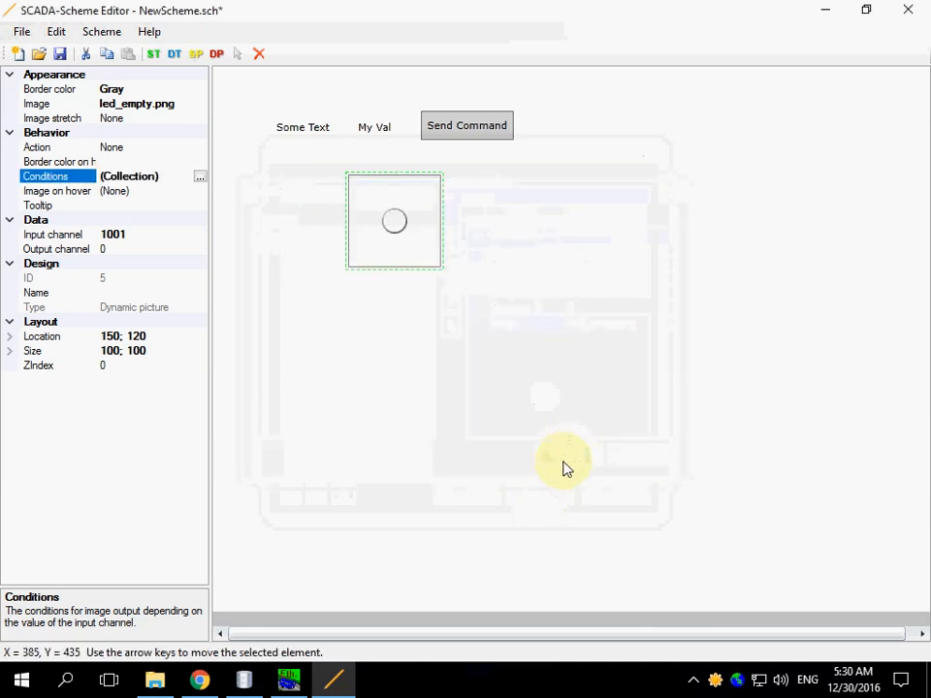
{"action": "left_click", "coordinate": [567, 469]}
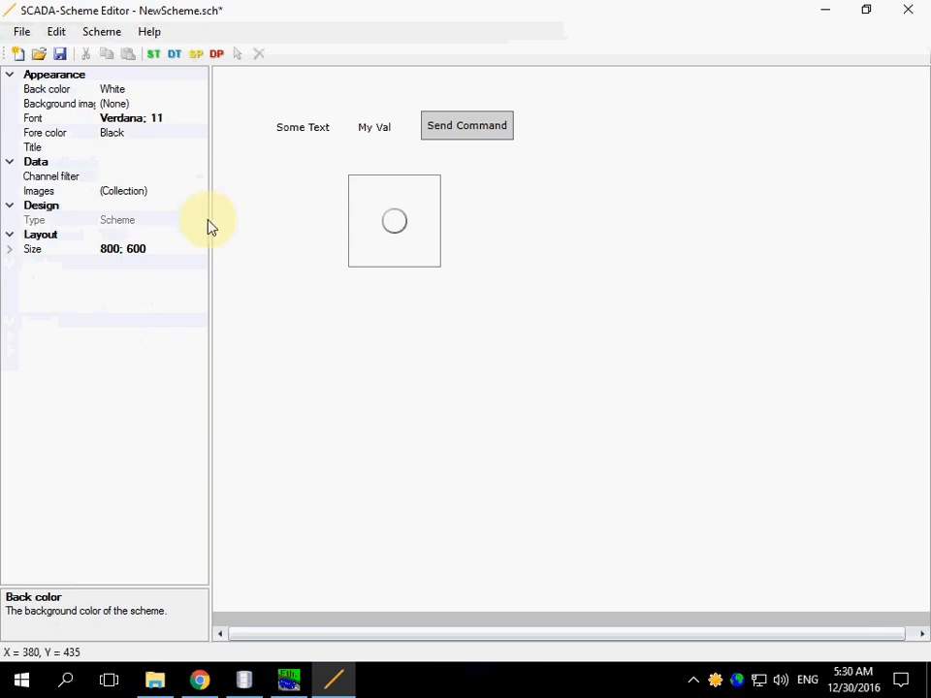
Enter Demo Scheme as the scheme's Title property.
{"action": "left_click", "coordinate": [132, 148]}
{"action": "type", "text": "Demo Scheme"}
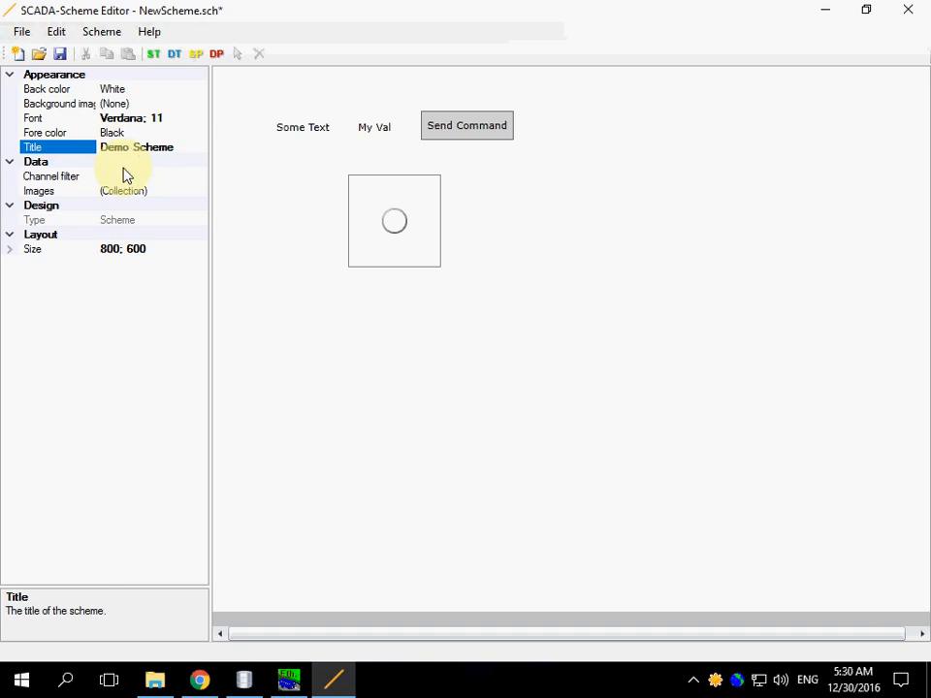
Save the scheme as DemoScheme.sch in C:\SCADA\Interface\Demo2.
{"action": "left_click", "coordinate": [60, 56]}
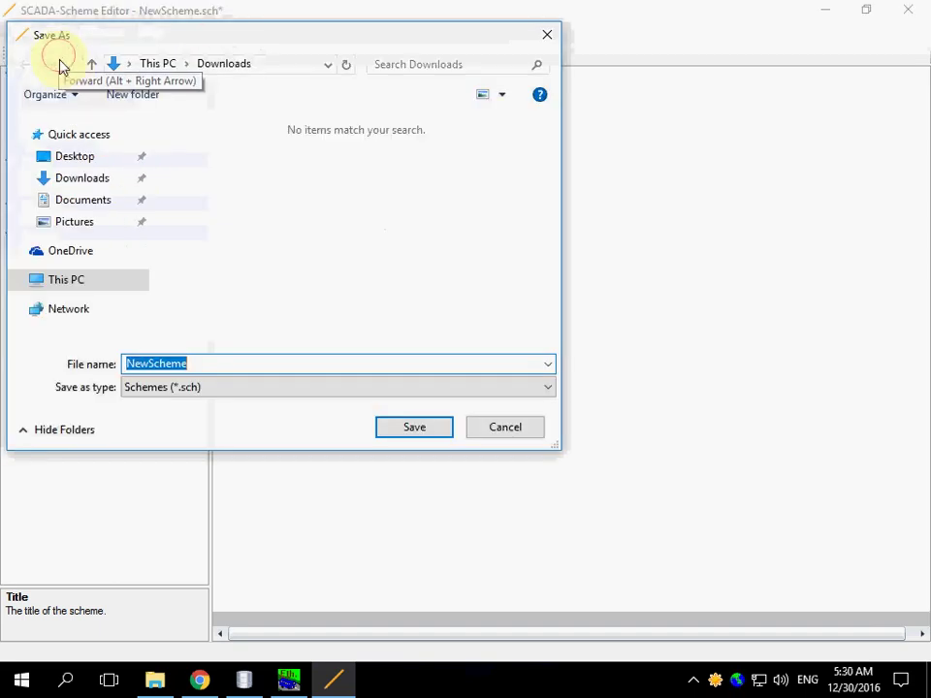
{"action": "left_click", "coordinate": [66, 280]}
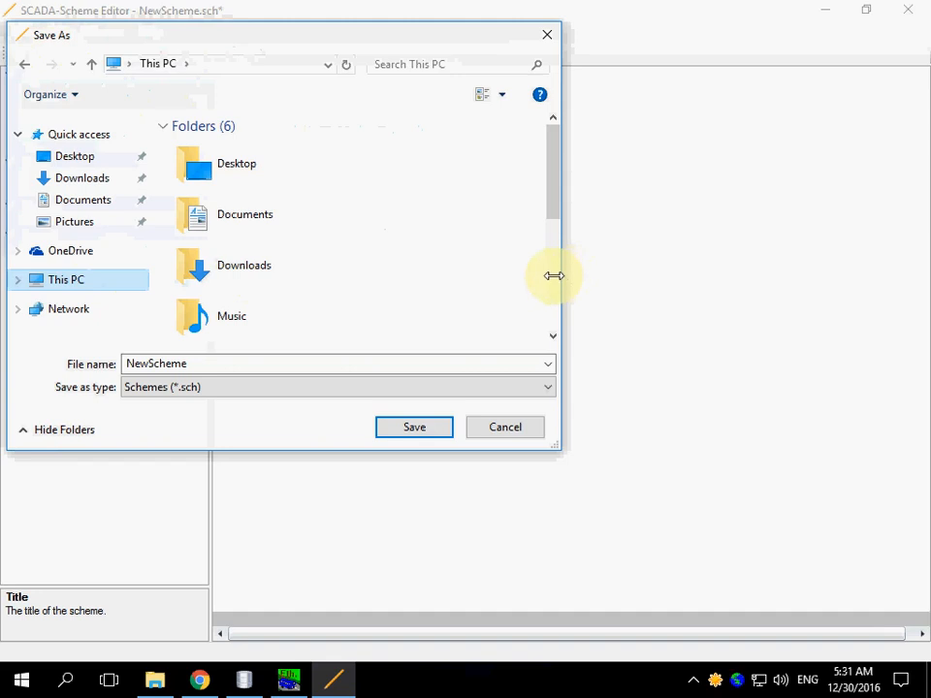
{"action": "scroll", "coordinate": [553, 277], "scroll_direction": "down", "scroll_amount": 3}
{"action": "double_click", "coordinate": [296, 308]}
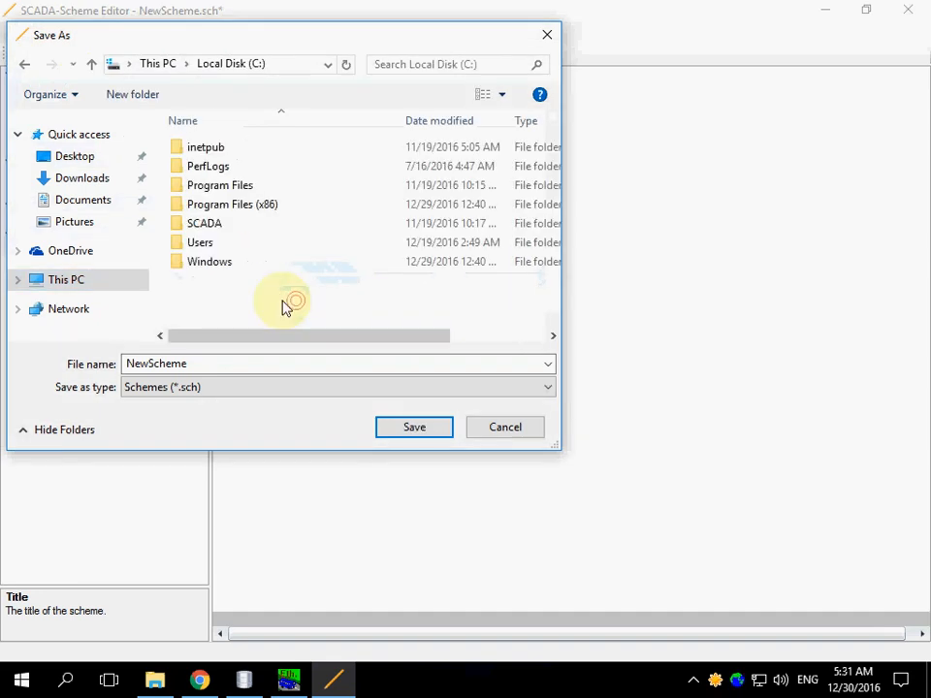
{"action": "double_click", "coordinate": [206, 223]}
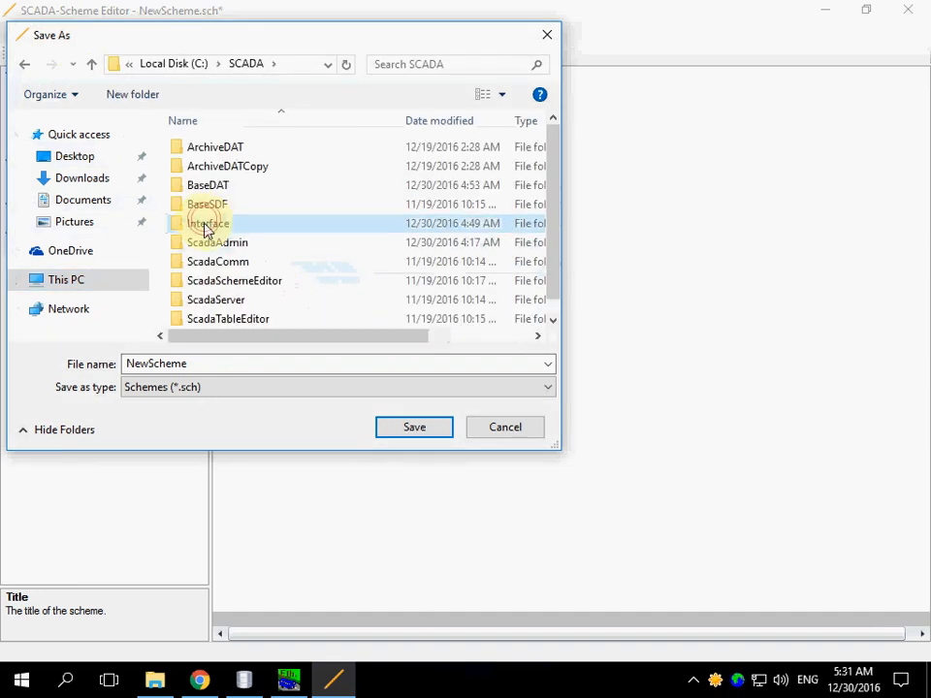
{"action": "double_click", "coordinate": [206, 224]}
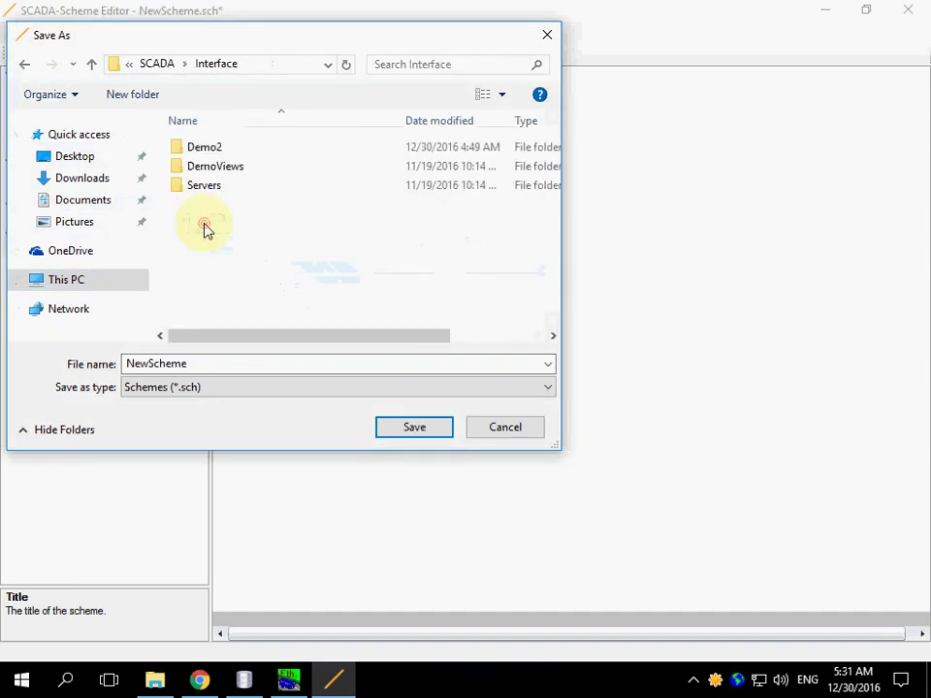
{"action": "double_click", "coordinate": [204, 147]}
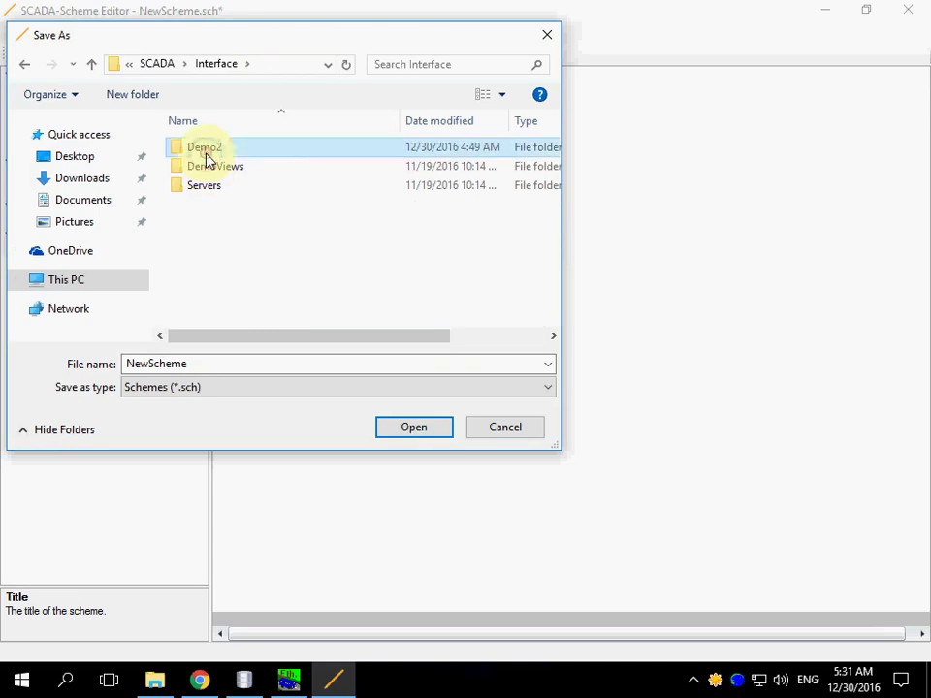
{"action": "left_click", "coordinate": [152, 366]}
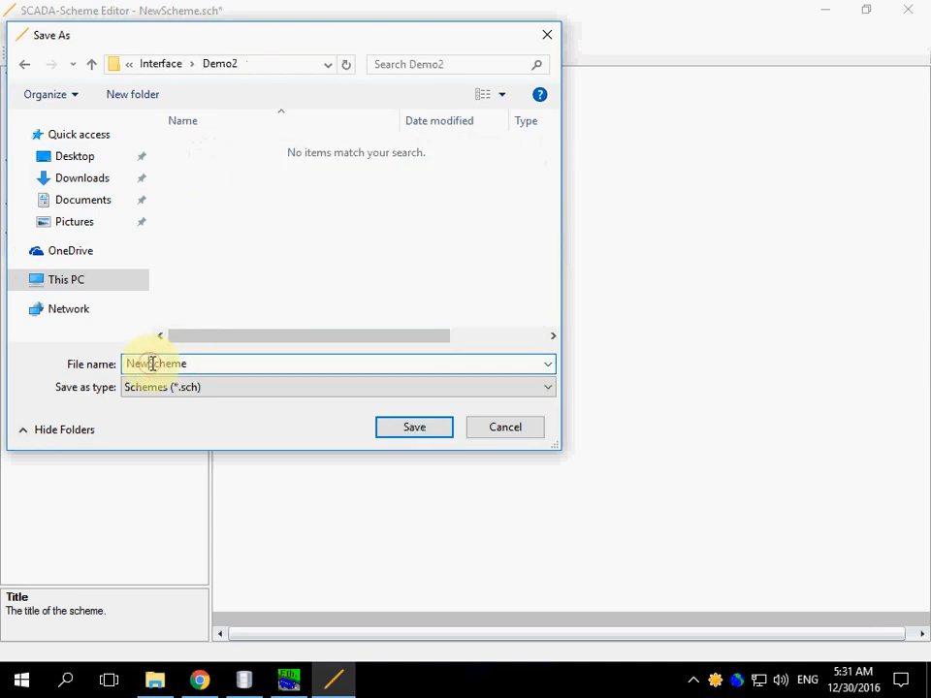
{"action": "key", "text": "shift+Home"}
{"action": "type", "text": "Demo"}
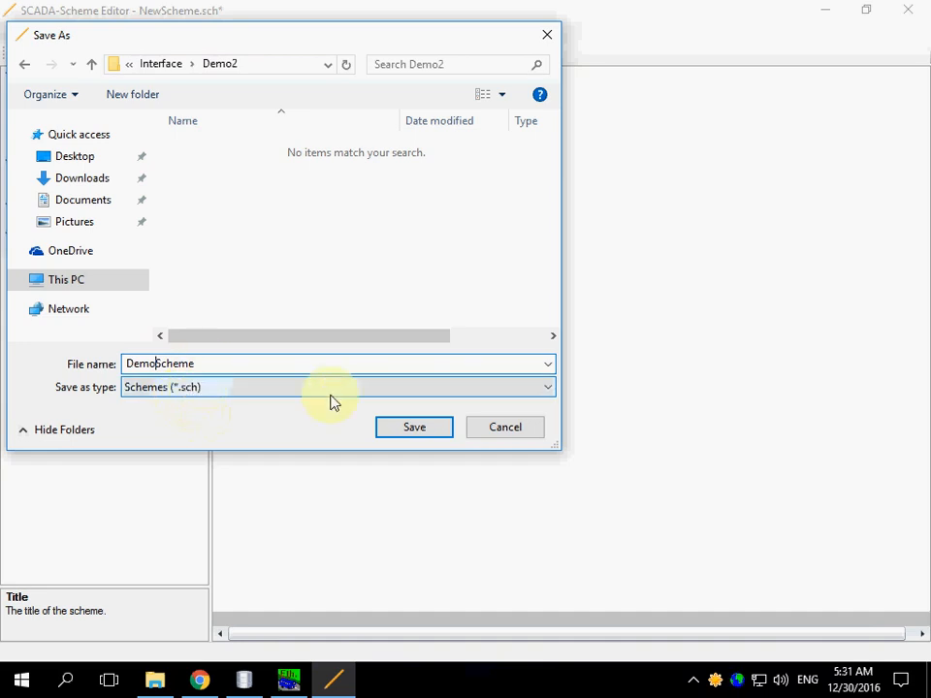
{"action": "left_click", "coordinate": [414, 427]}
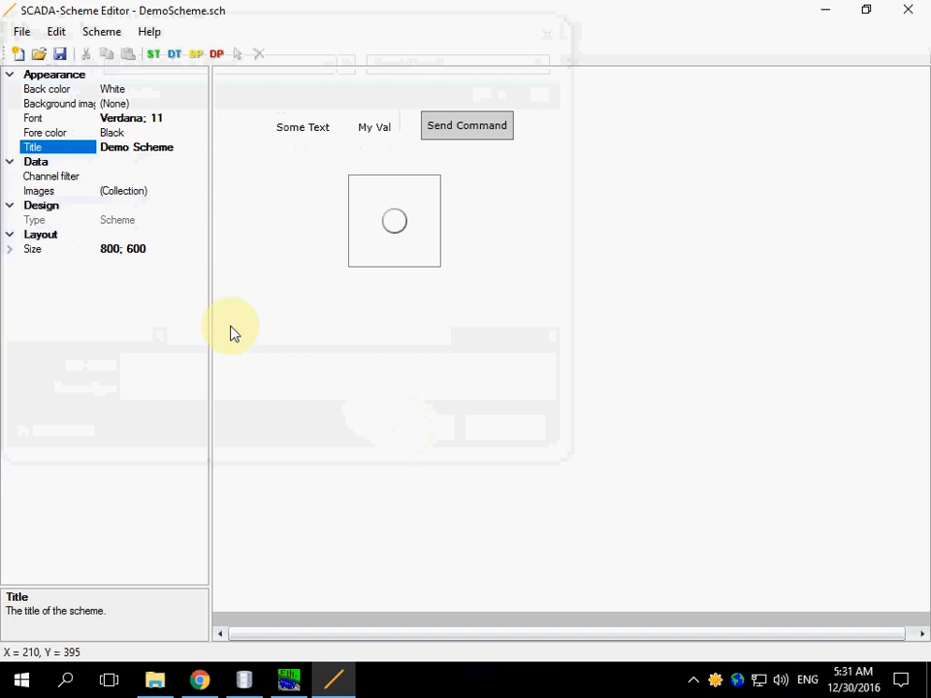
Add Interface table row ID 102 with path Demo2\DemoScheme.sch in SCADA-Administrator.
{"action": "left_click", "coordinate": [244, 678]}
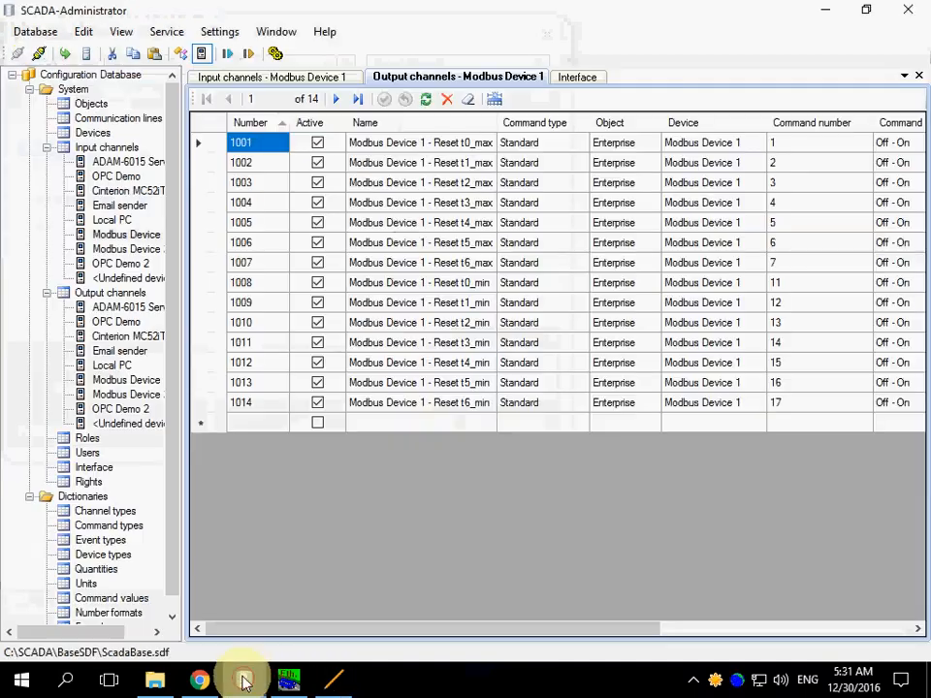
{"action": "double_click", "coordinate": [93, 467]}
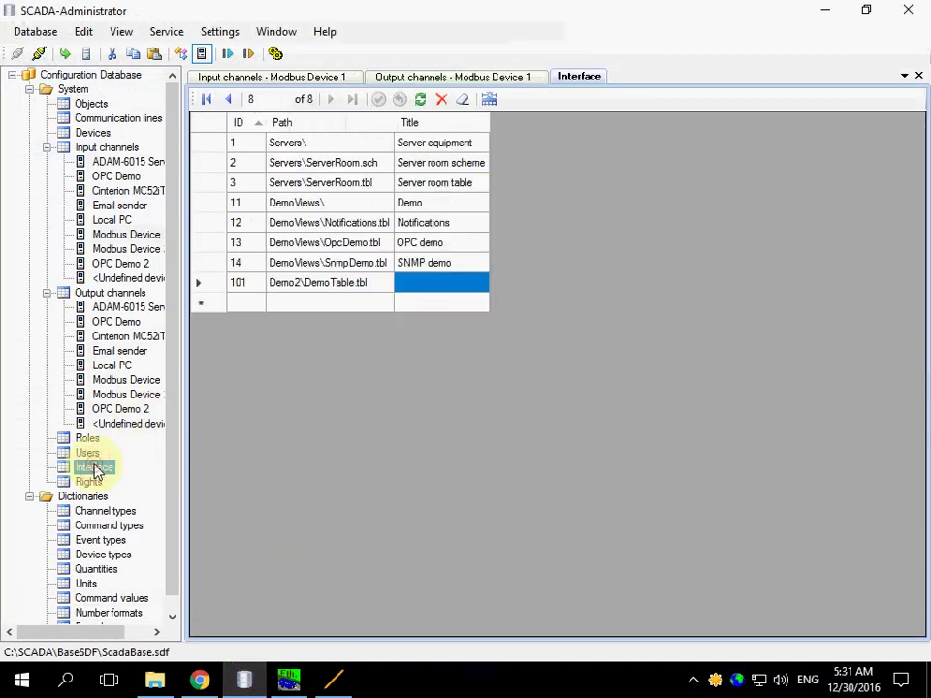
{"action": "left_click", "coordinate": [248, 303]}
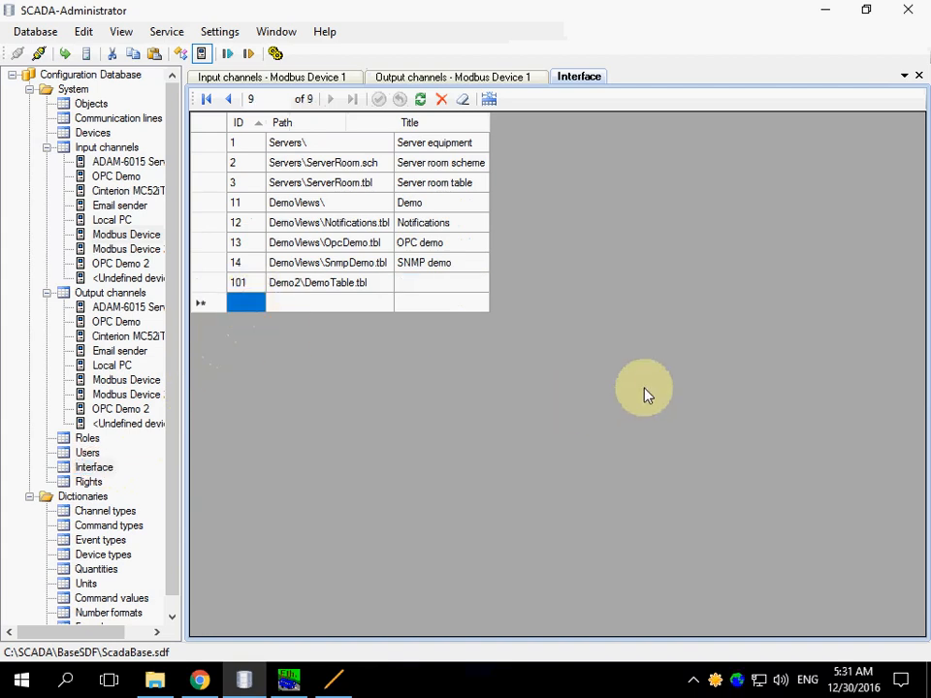
{"action": "type", "text": "102"}
{"action": "key", "text": "Tab"}
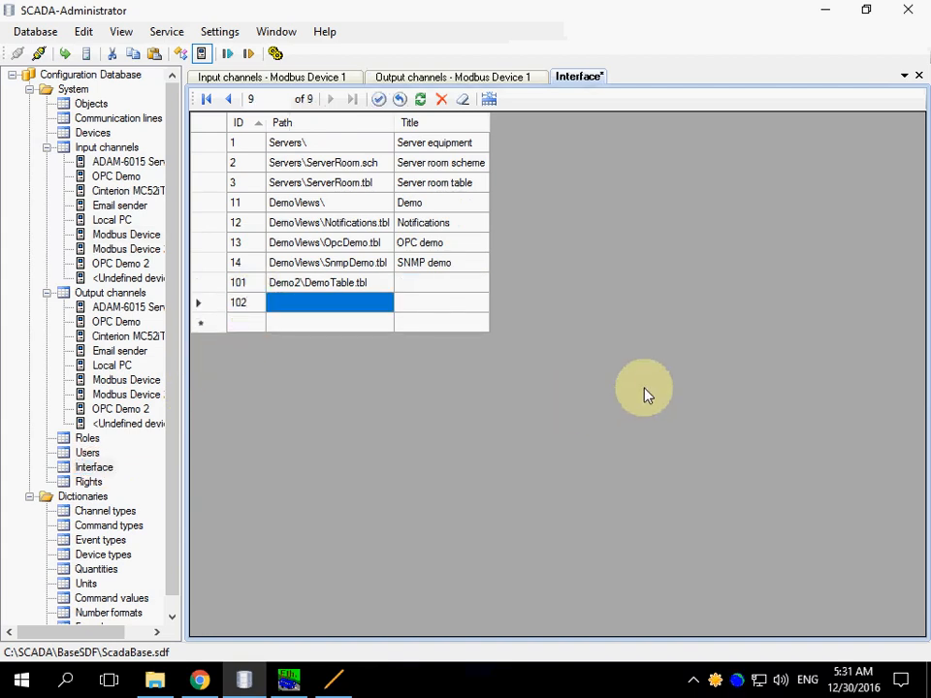
{"action": "type", "text": "Demo2\\DemoScheme.sch"}
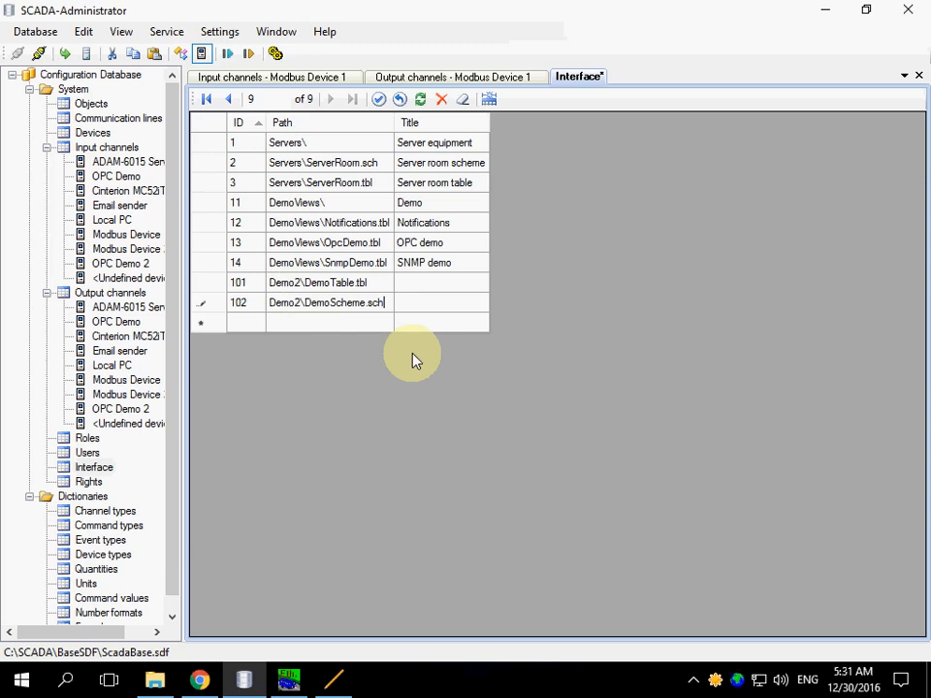
{"action": "key", "text": "Return"}
{"action": "key", "text": "Up"}
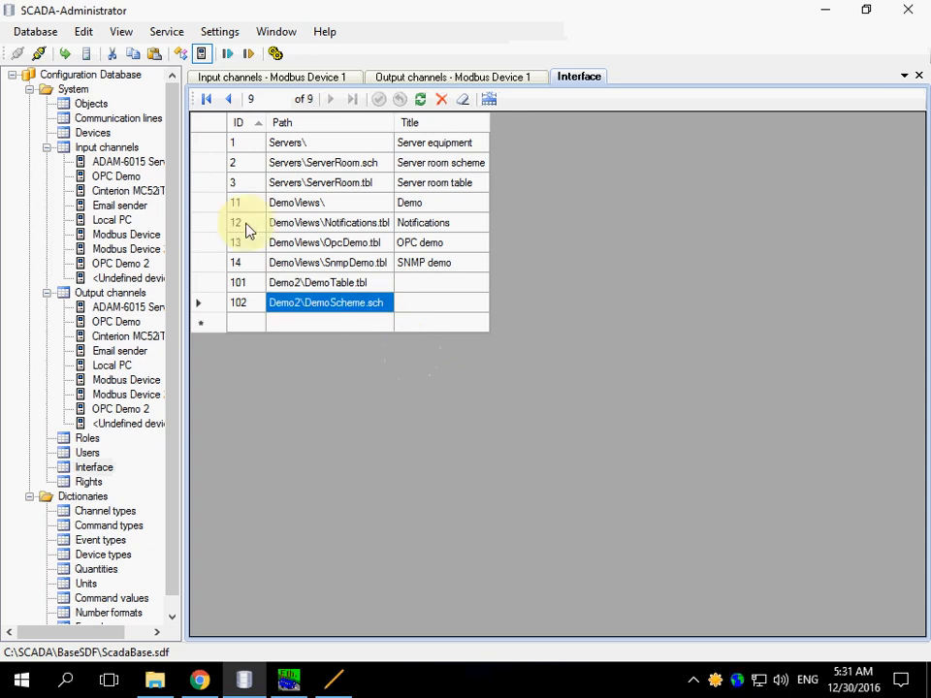
Pass the configuration database to SCADA-Server and acknowledge the success message.
{"action": "left_click", "coordinate": [61, 54]}
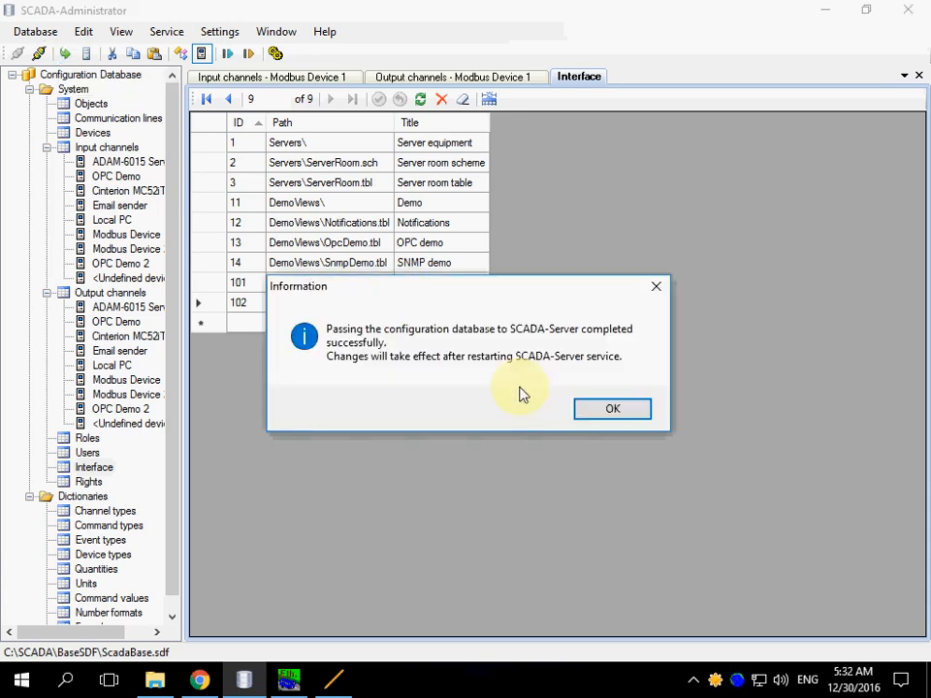
{"action": "left_click", "coordinate": [594, 413]}
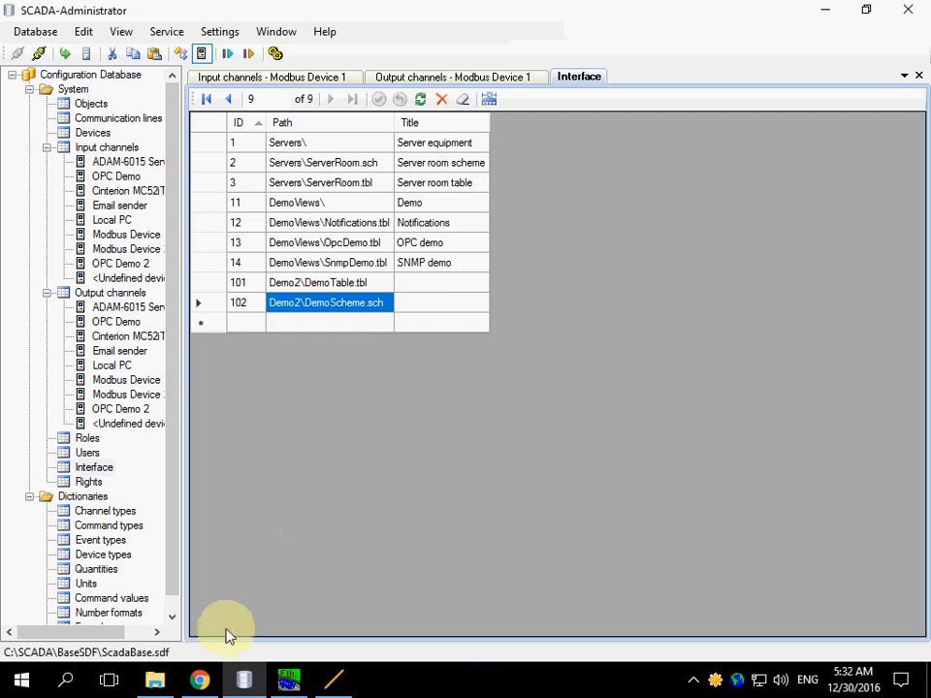
Log out and back in as admin, then open the DemoScheme.sch view under Demo2.
{"action": "left_click", "coordinate": [199, 679]}
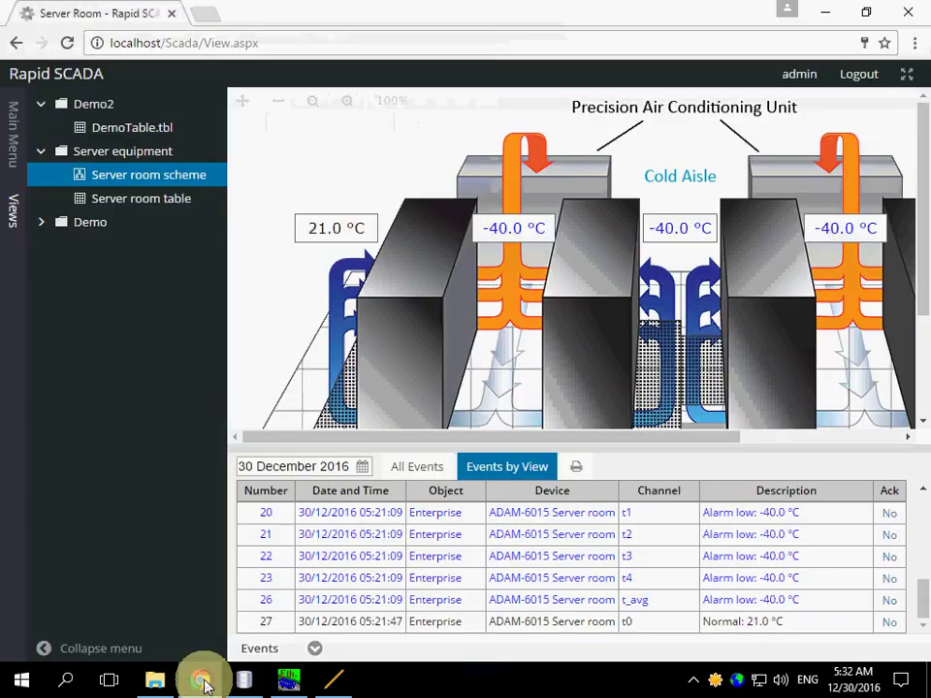
{"action": "left_click", "coordinate": [852, 76]}
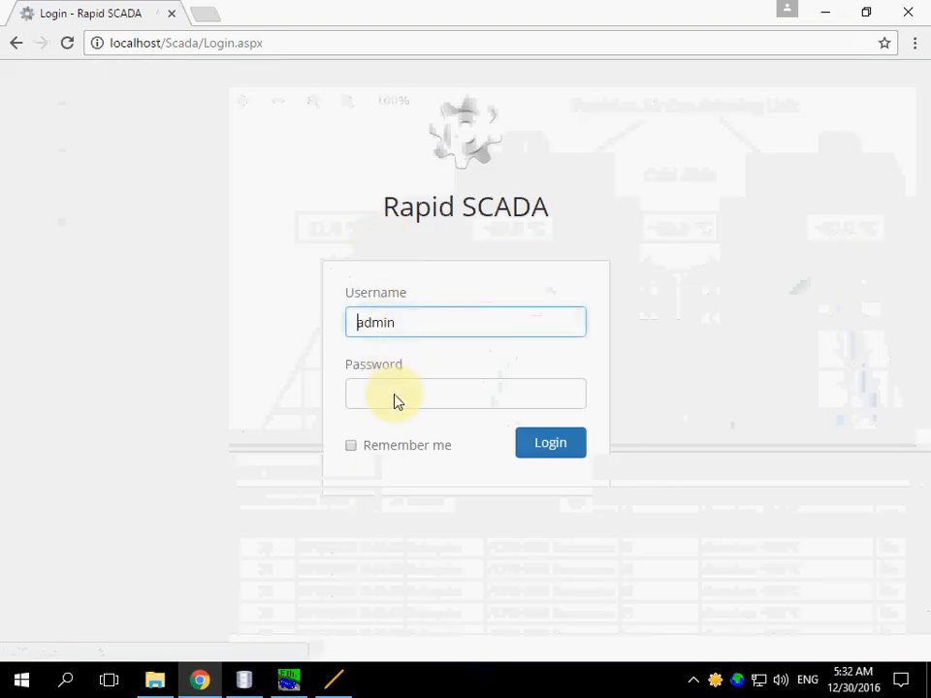
{"action": "left_click", "coordinate": [395, 396]}
{"action": "type", "text": "1"}
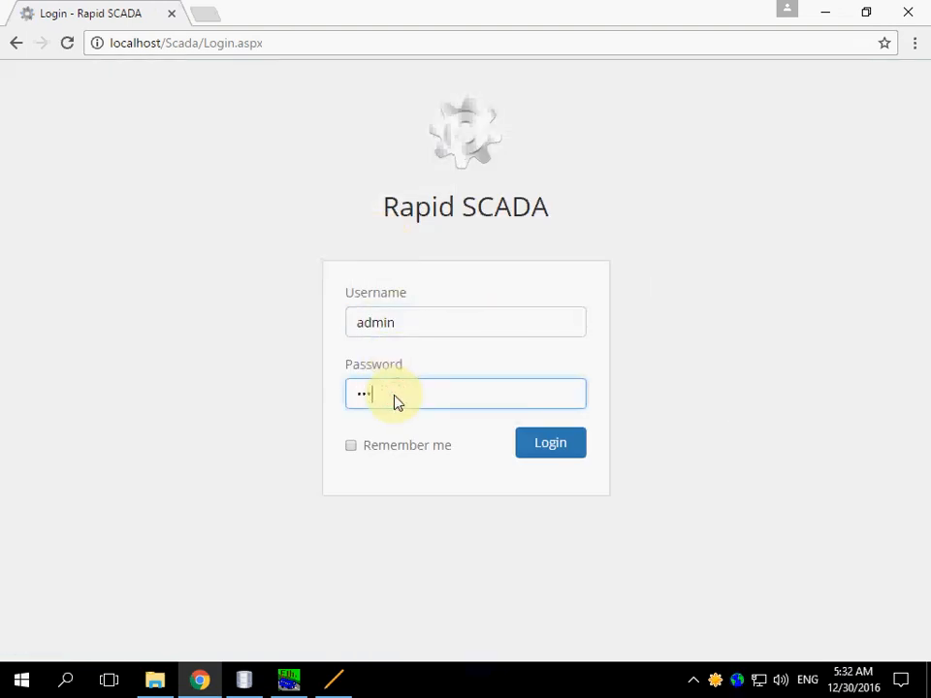
{"action": "type", "text": "45"}
{"action": "left_click", "coordinate": [550, 442]}
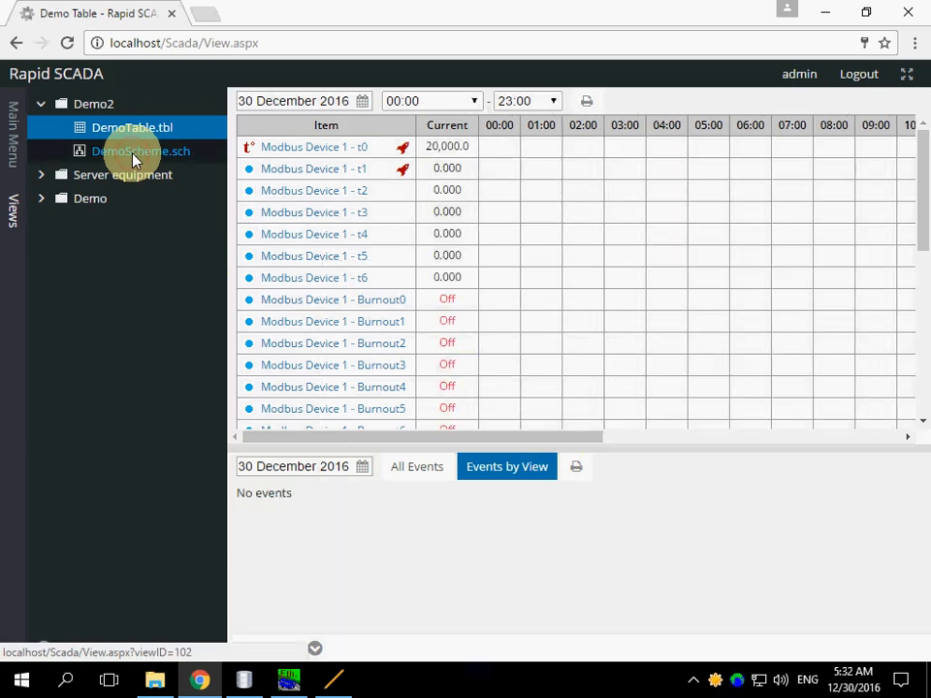
{"action": "left_click", "coordinate": [134, 153]}
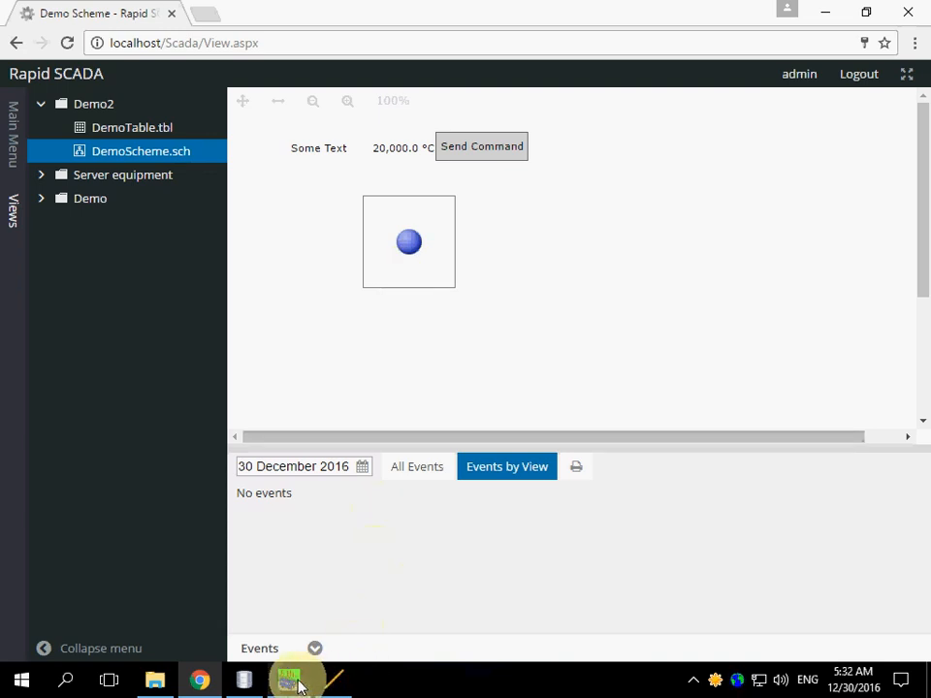
{"action": "mouse_move", "coordinate": [288, 680]}
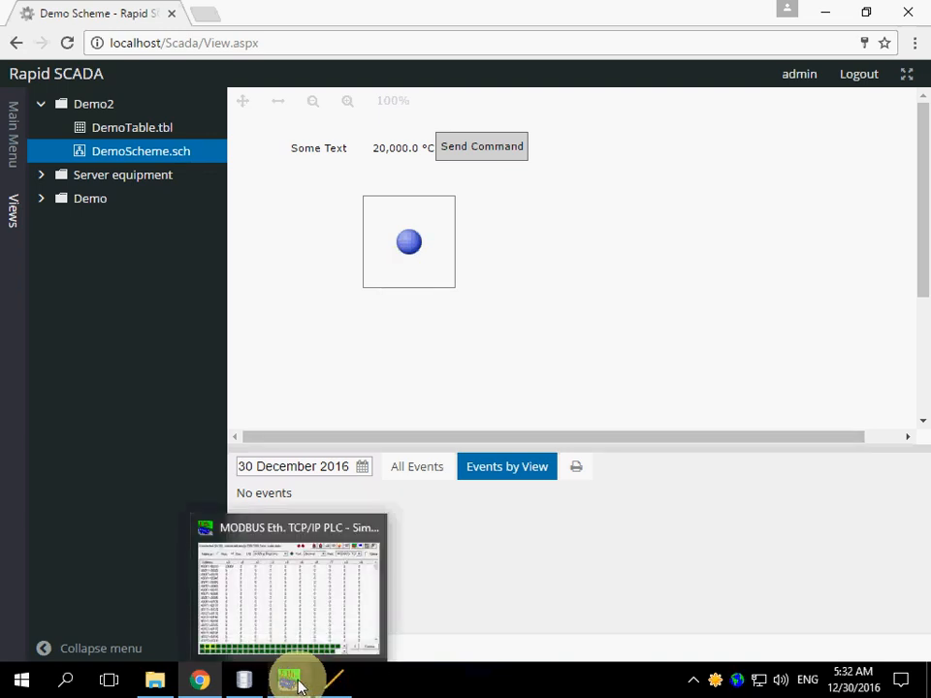
Set holding register 40001 to 2000 in the simulator and check the web scheme.
{"action": "left_click", "coordinate": [291, 679]}
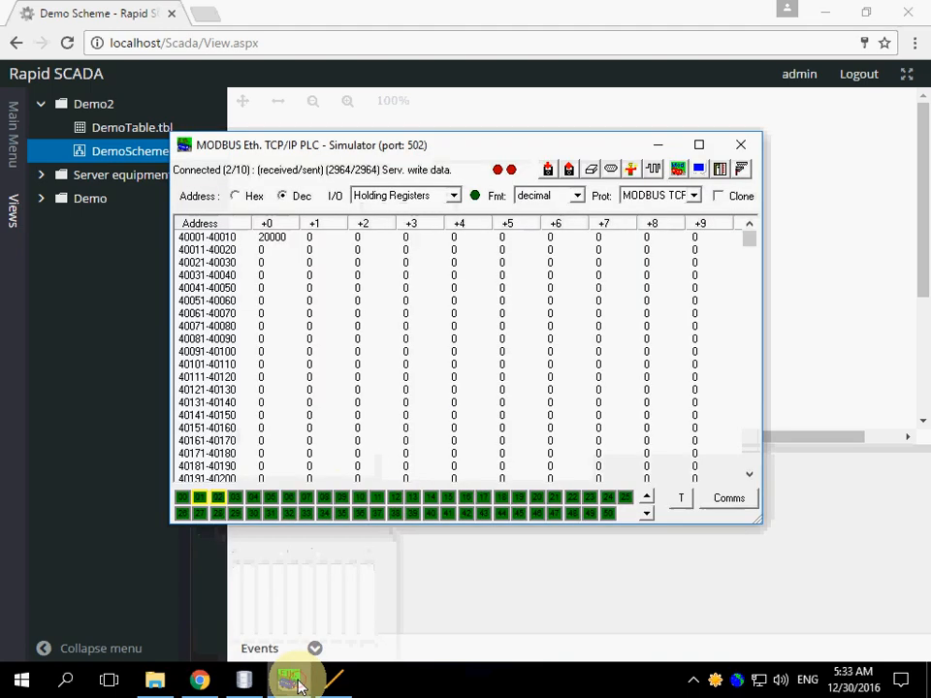
{"action": "double_click", "coordinate": [274, 238]}
{"action": "left_click", "coordinate": [467, 330]}
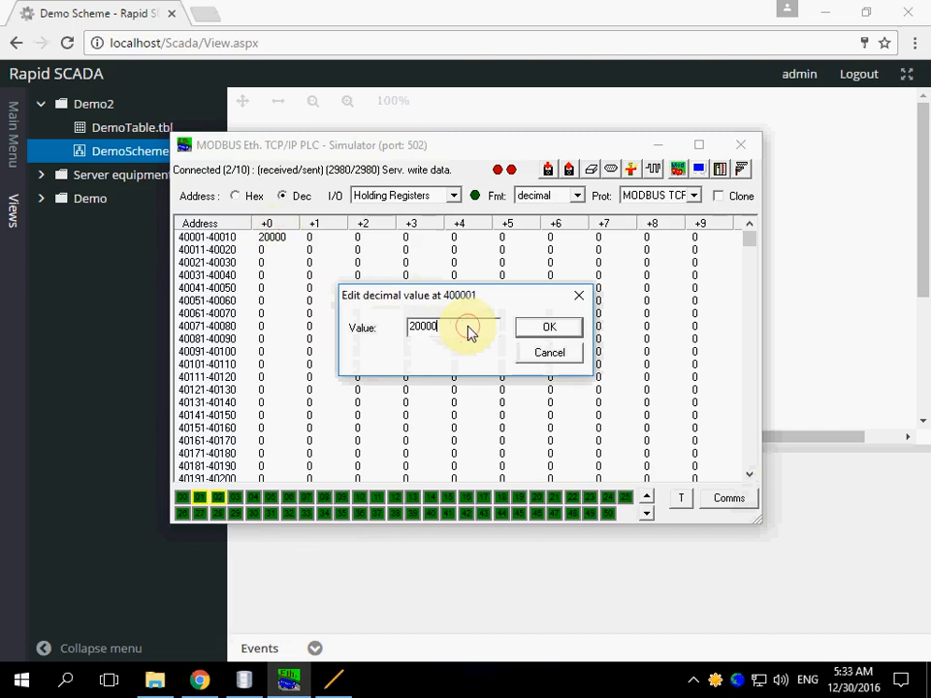
{"action": "key", "text": "BackSpace"}
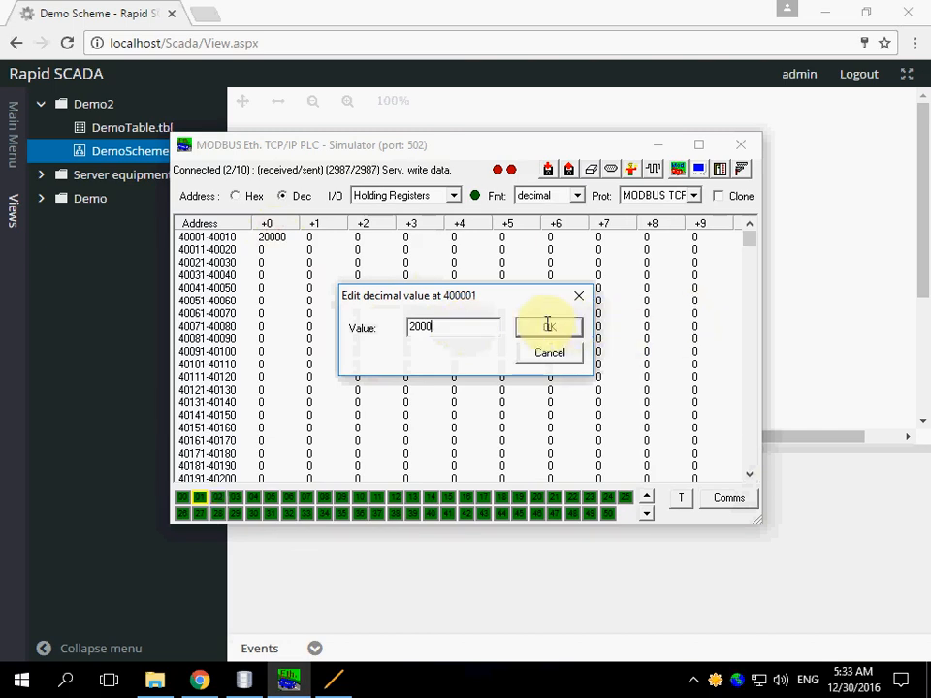
{"action": "left_click", "coordinate": [549, 327]}
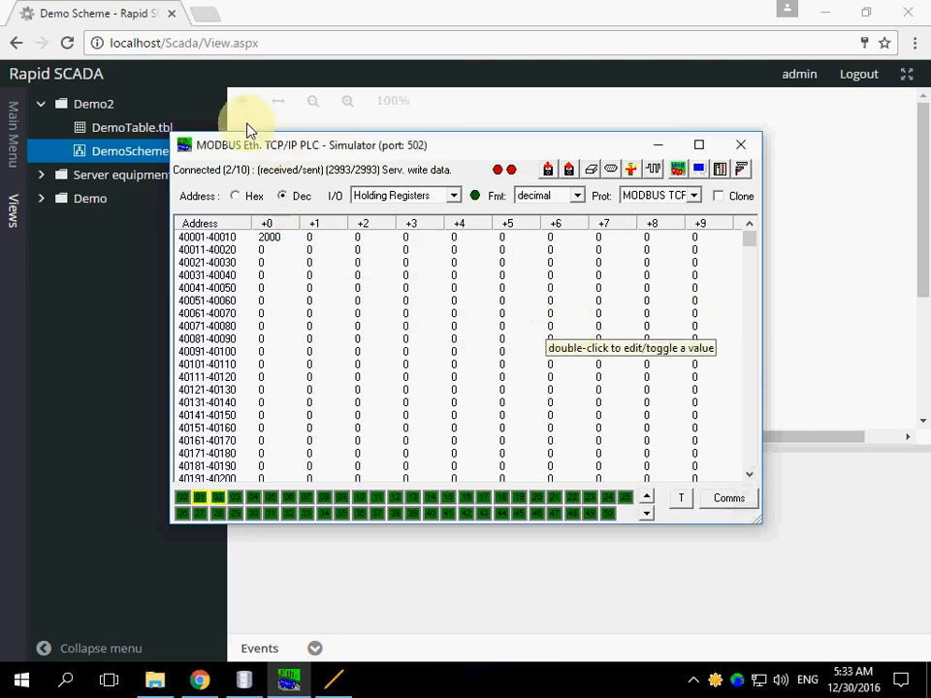
{"action": "left_click", "coordinate": [80, 19]}
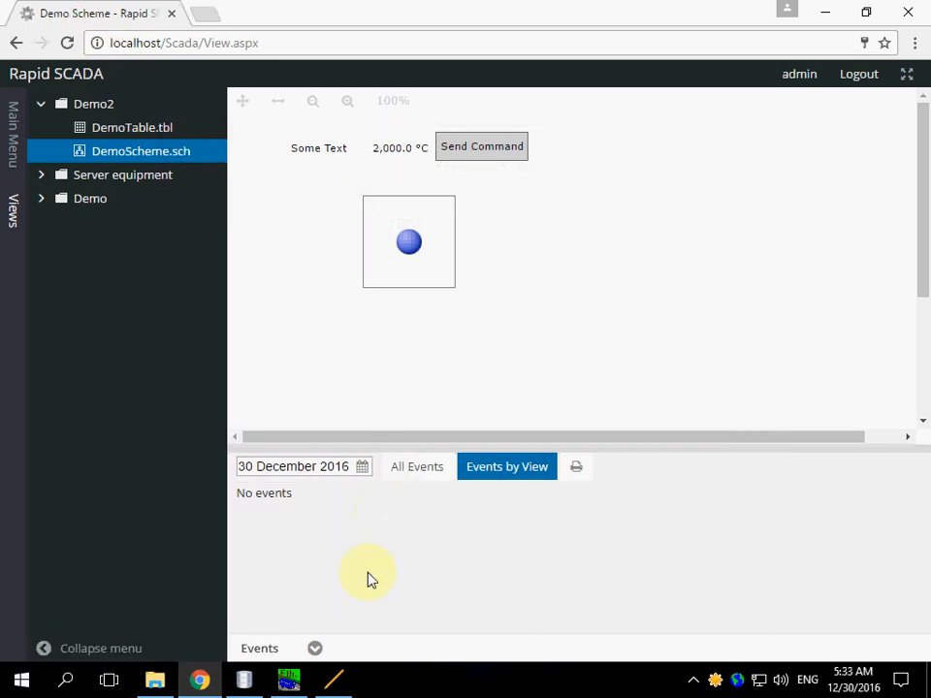
Lower register 40001 to 20 so the scheme reads 20.0 °C with a green LED.
{"action": "left_click", "coordinate": [289, 678]}
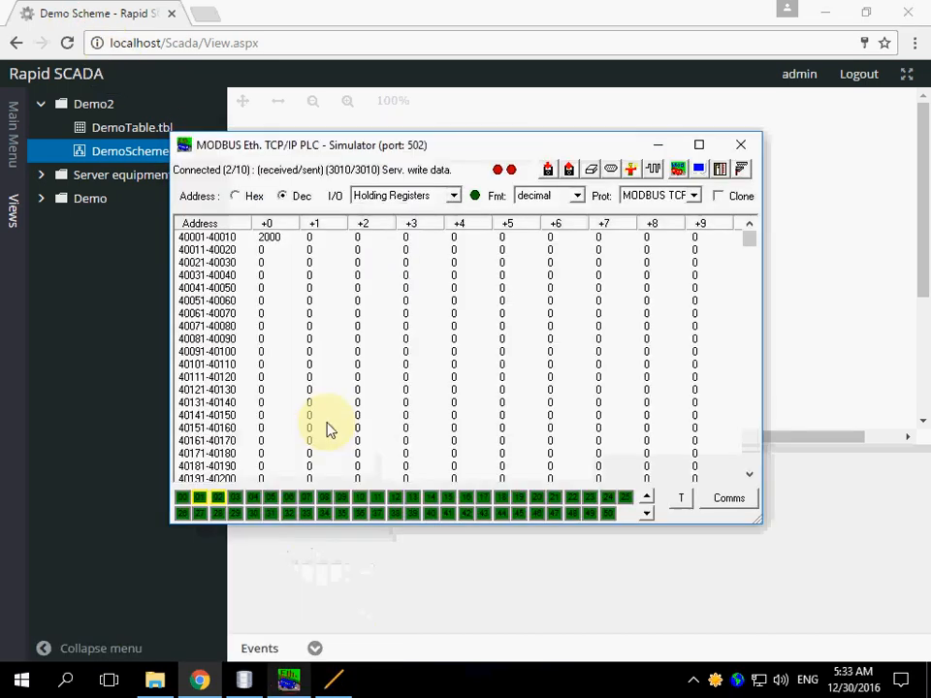
{"action": "double_click", "coordinate": [272, 239]}
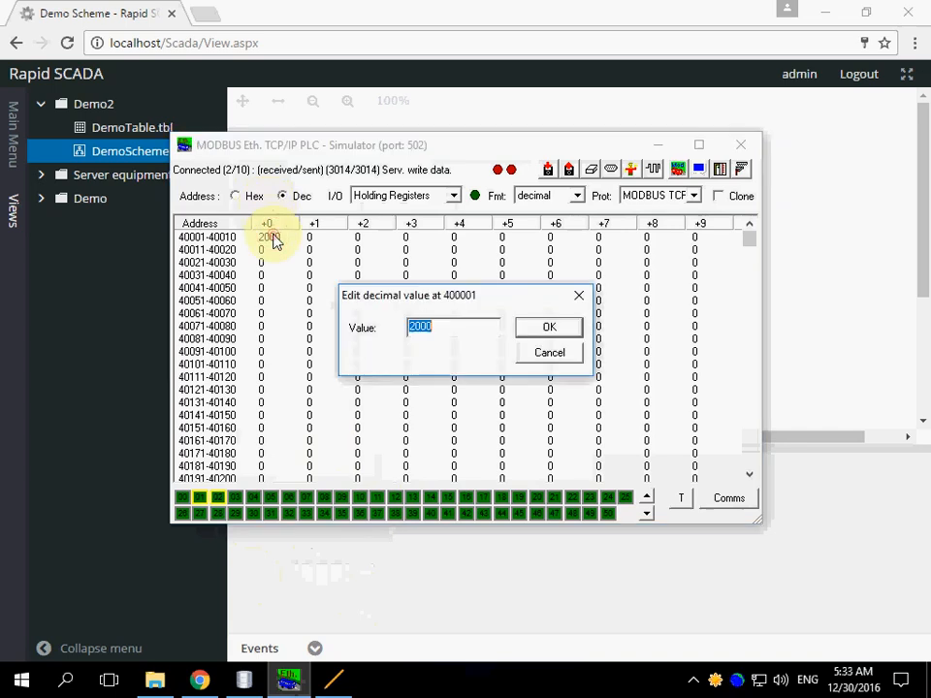
{"action": "left_click", "coordinate": [453, 327]}
{"action": "key", "text": "BackSpace"}
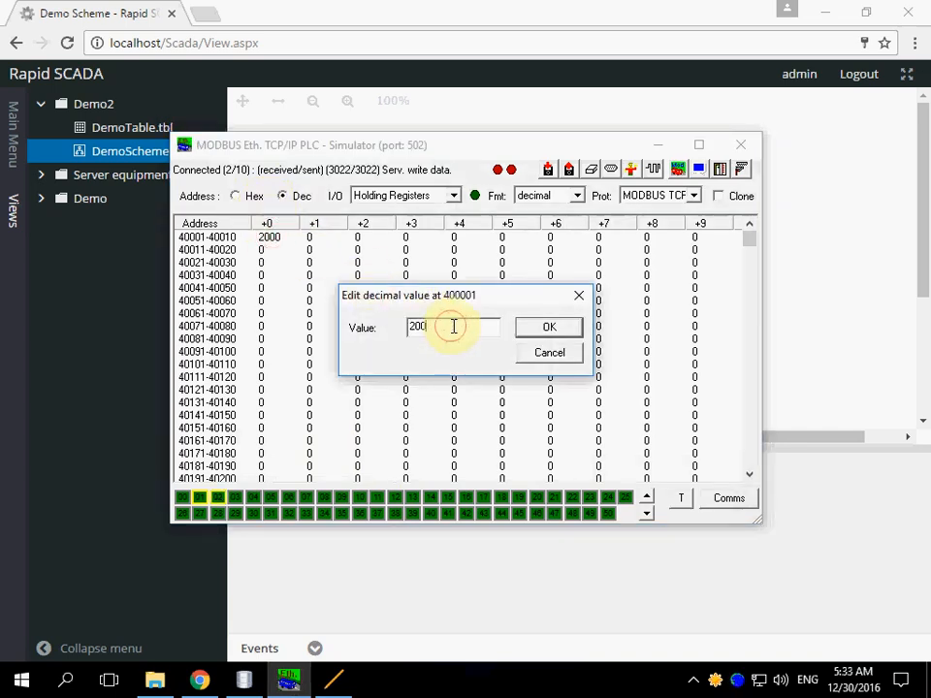
{"action": "key", "text": "BackSpace"}
{"action": "left_click", "coordinate": [548, 327]}
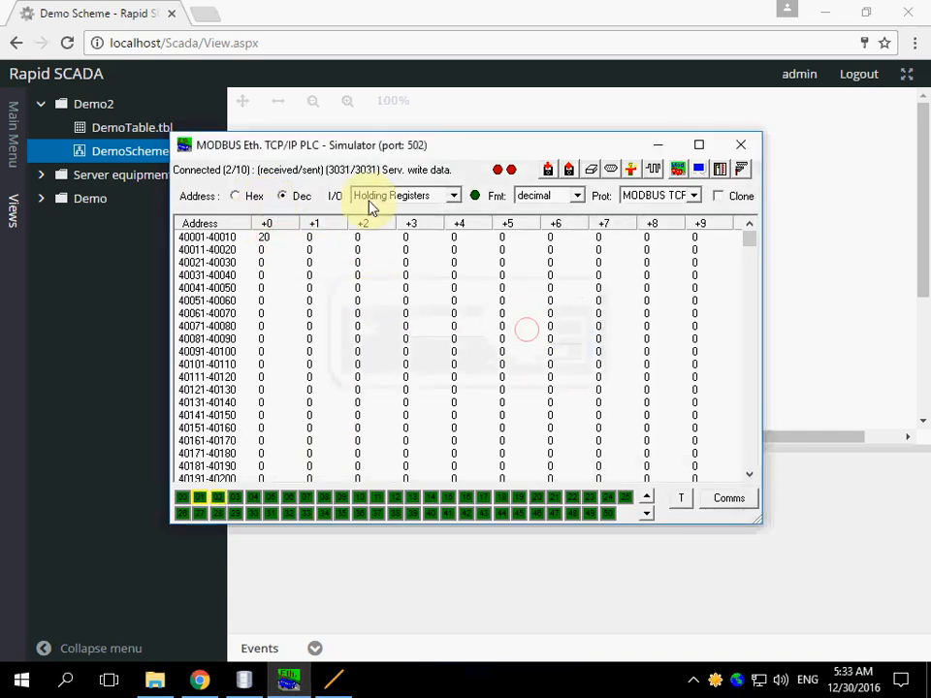
{"action": "left_click", "coordinate": [117, 14]}
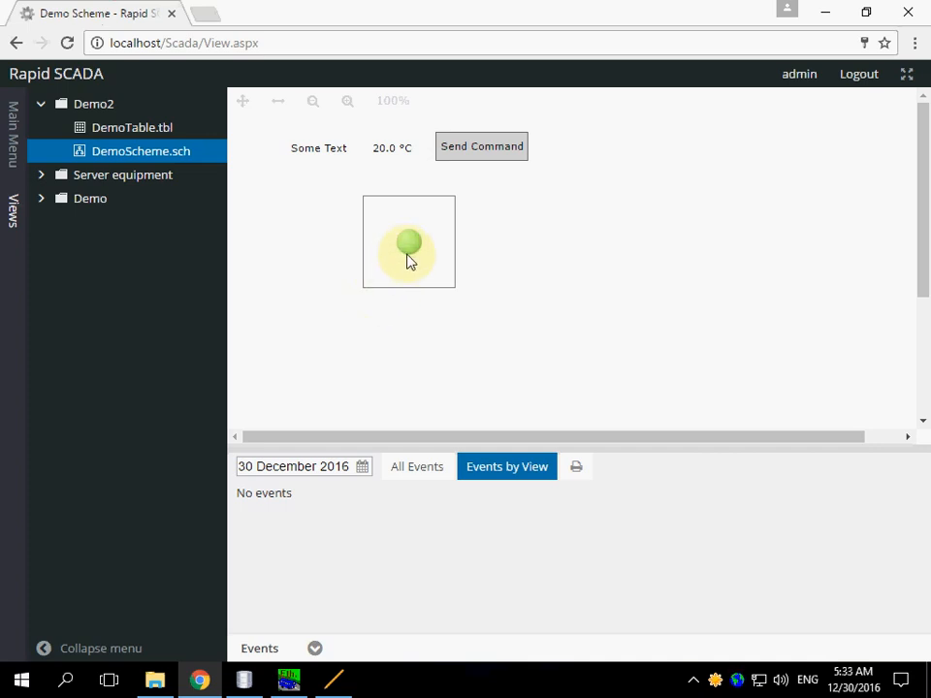
Issue the On command for output channel 1001 (Reset t0_max) after entering the command password.
{"action": "left_click", "coordinate": [466, 153]}
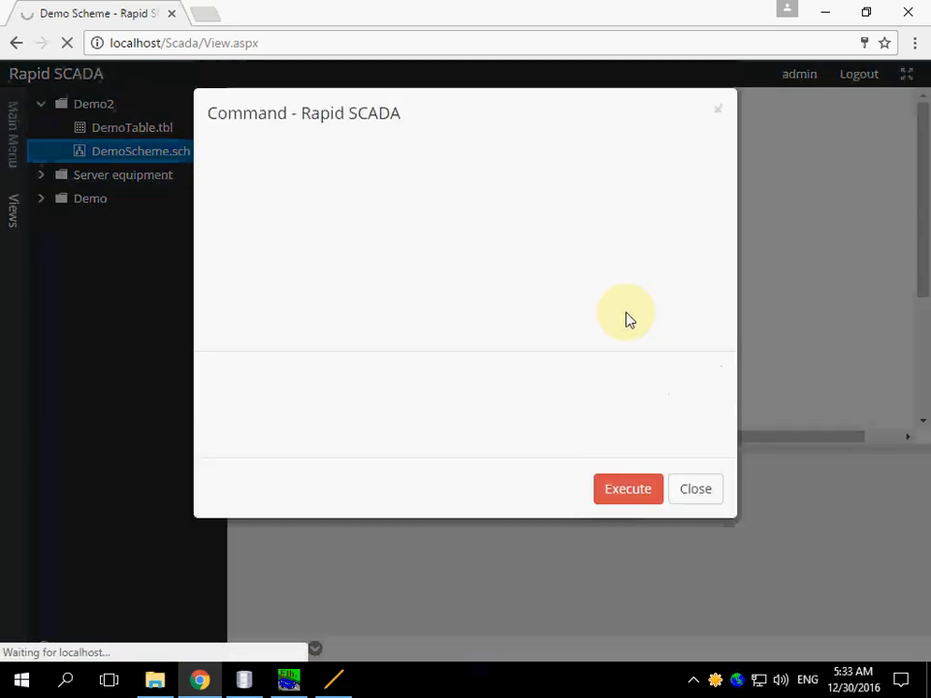
{"action": "left_click", "coordinate": [620, 327]}
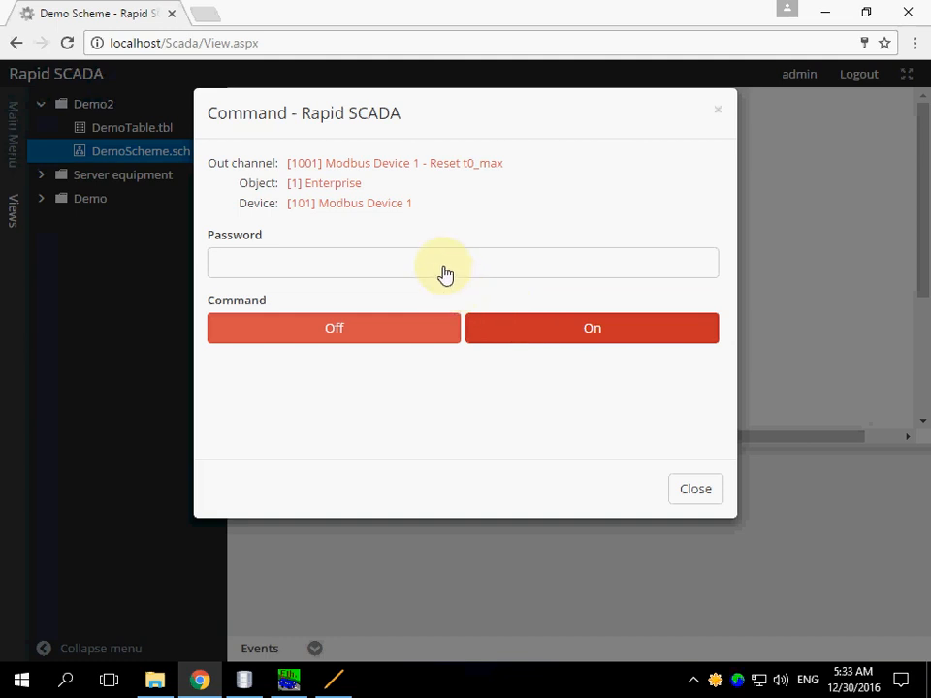
{"action": "left_click", "coordinate": [445, 272]}
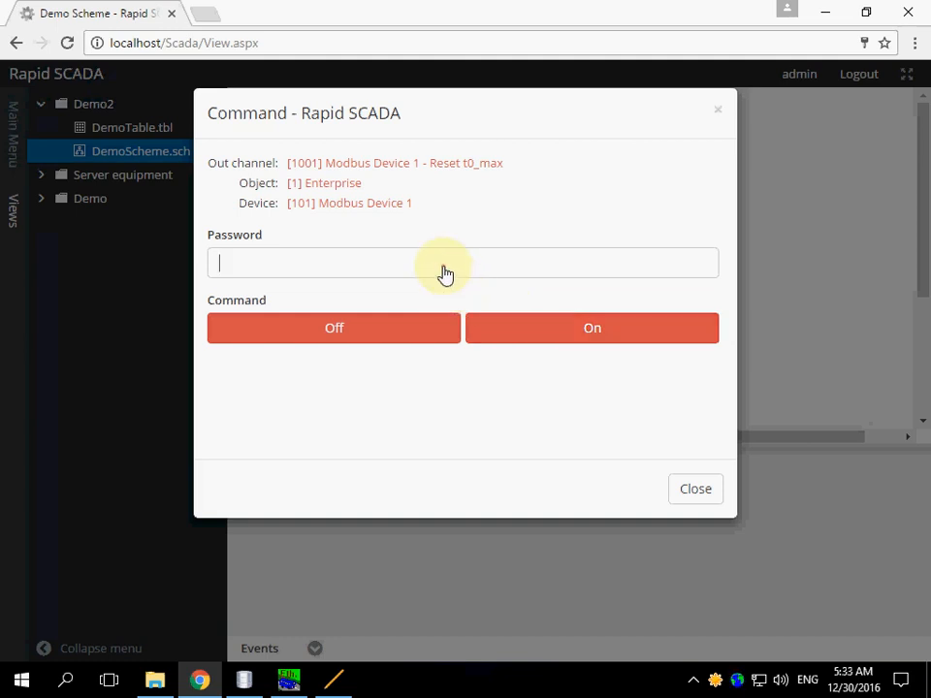
{"action": "type", "text": "1245"}
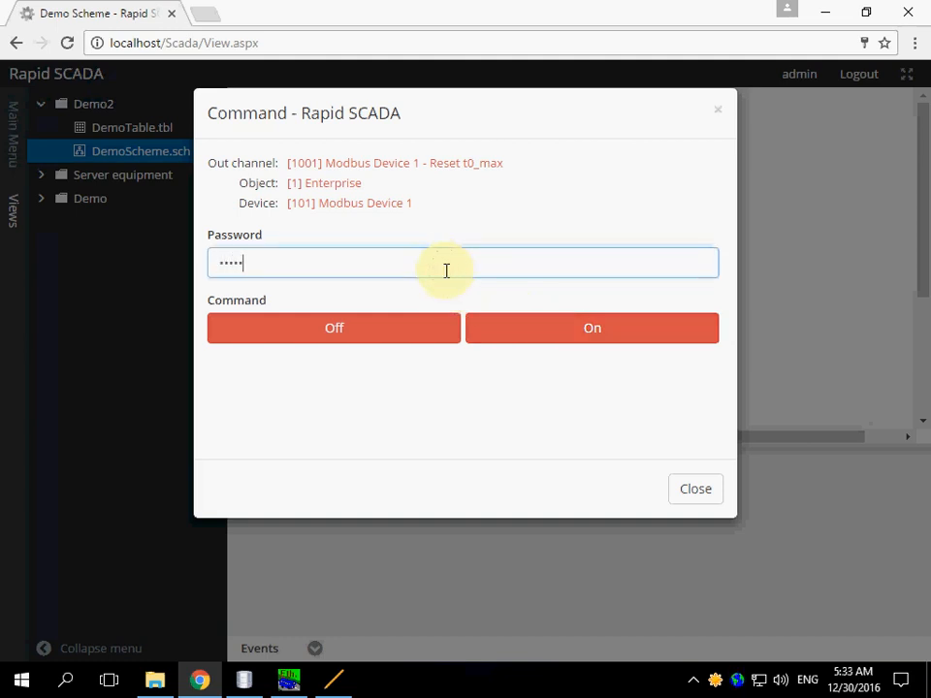
{"action": "left_click", "coordinate": [521, 335]}
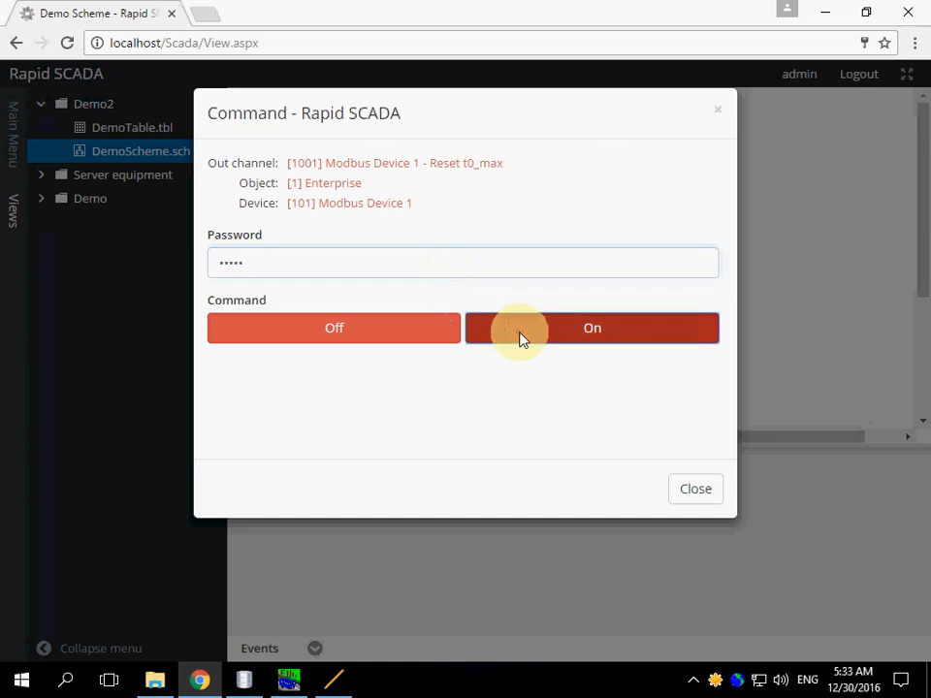